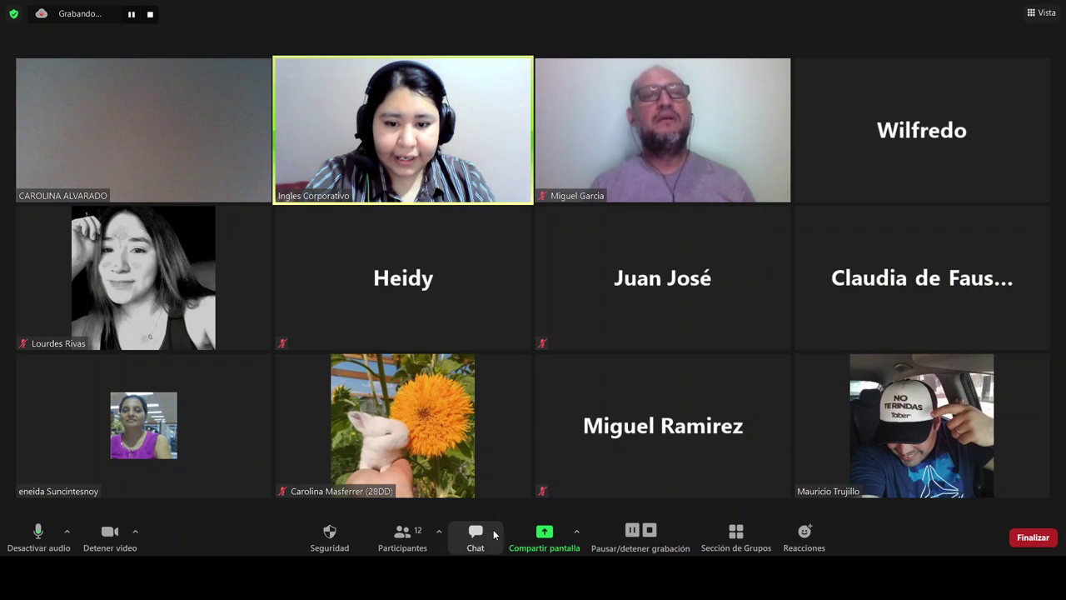
Post the WhatsApp group invite link to everyone in the Zoom chat, then close the chat
left_click(476, 537)
left_click(897, 513)
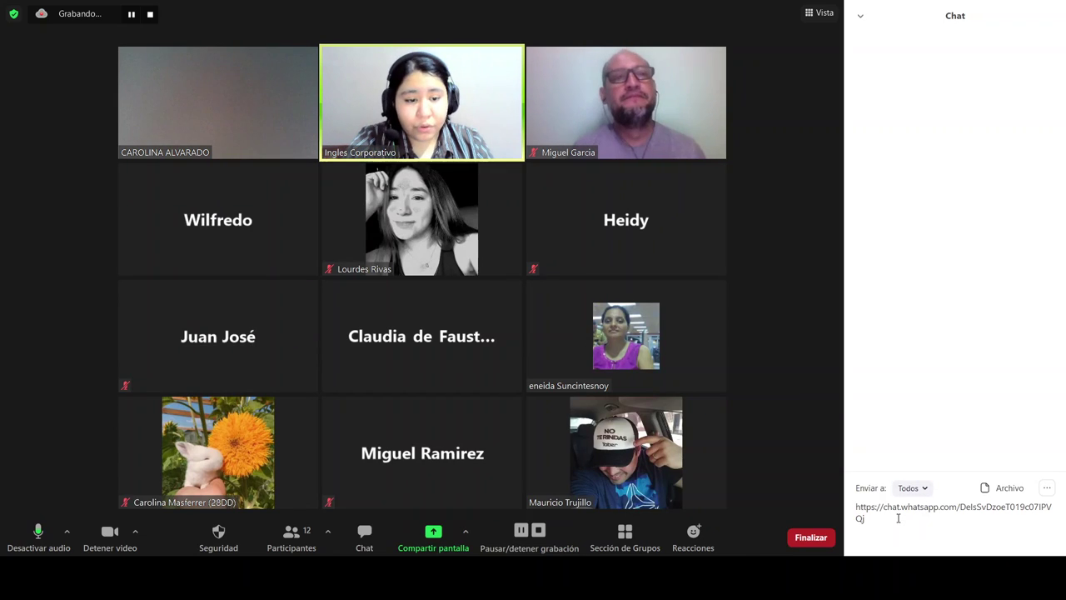
key("Return")
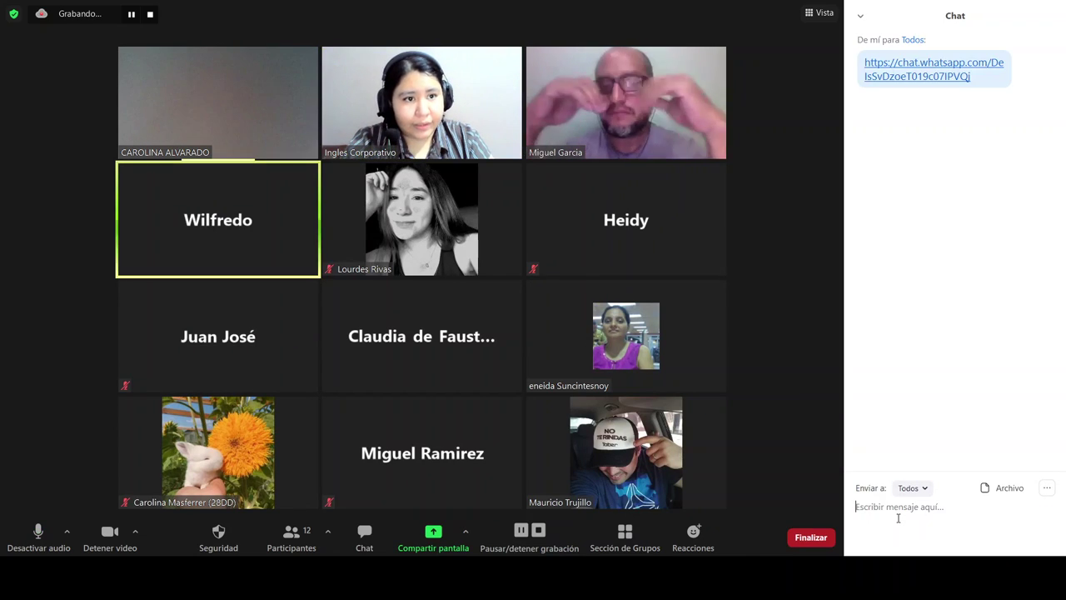
left_click(868, 33)
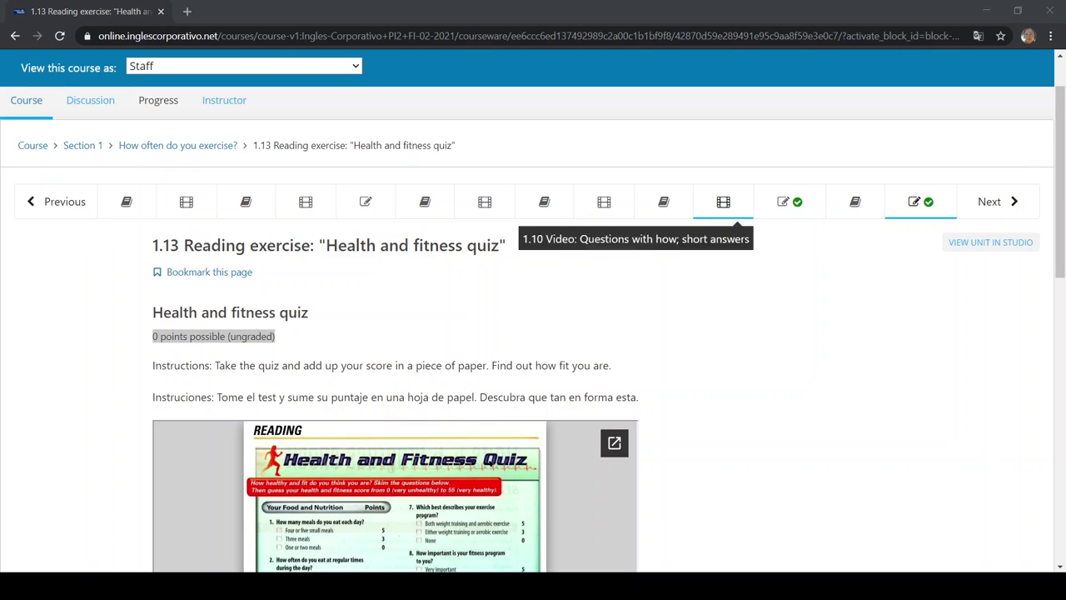
Move on to Section 2's 2.13 Listening Exercise 'Welcome back' and scroll to its questions
left_click(991, 201)
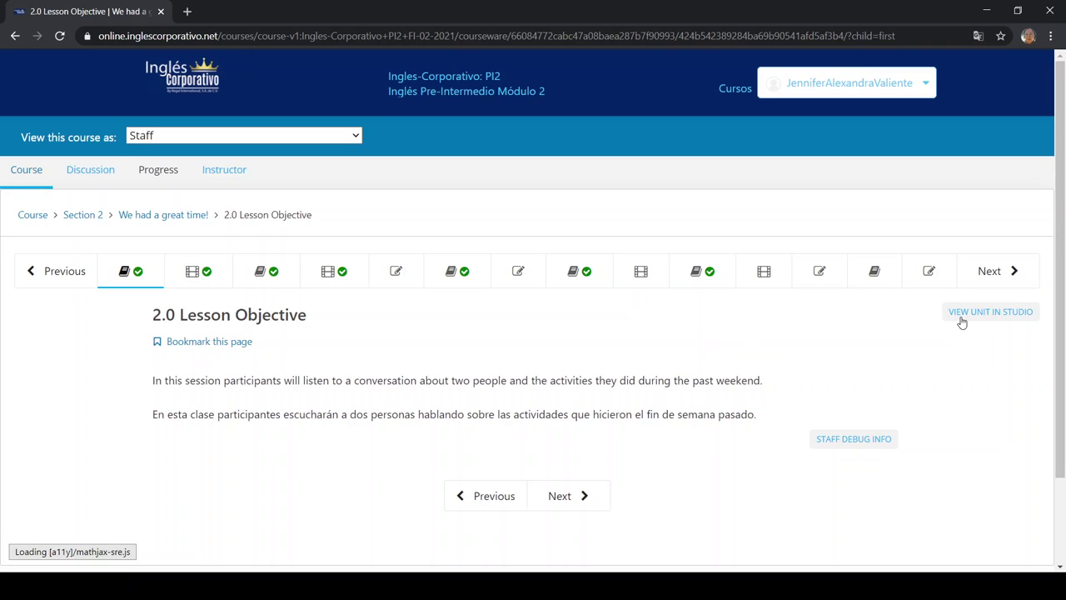
left_click(912, 270)
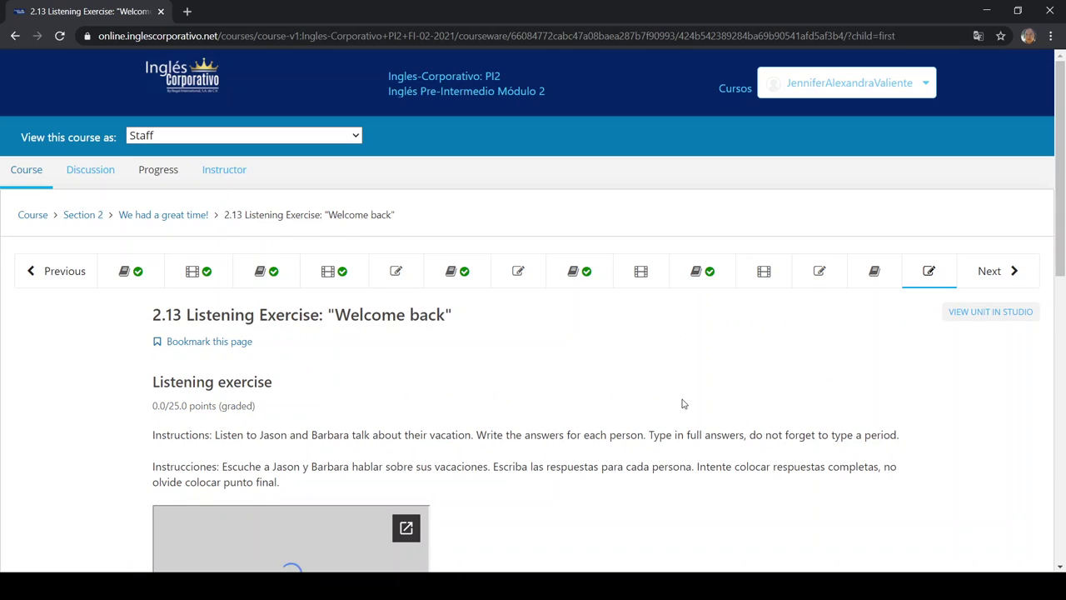
scroll(683, 403, "down", 4)
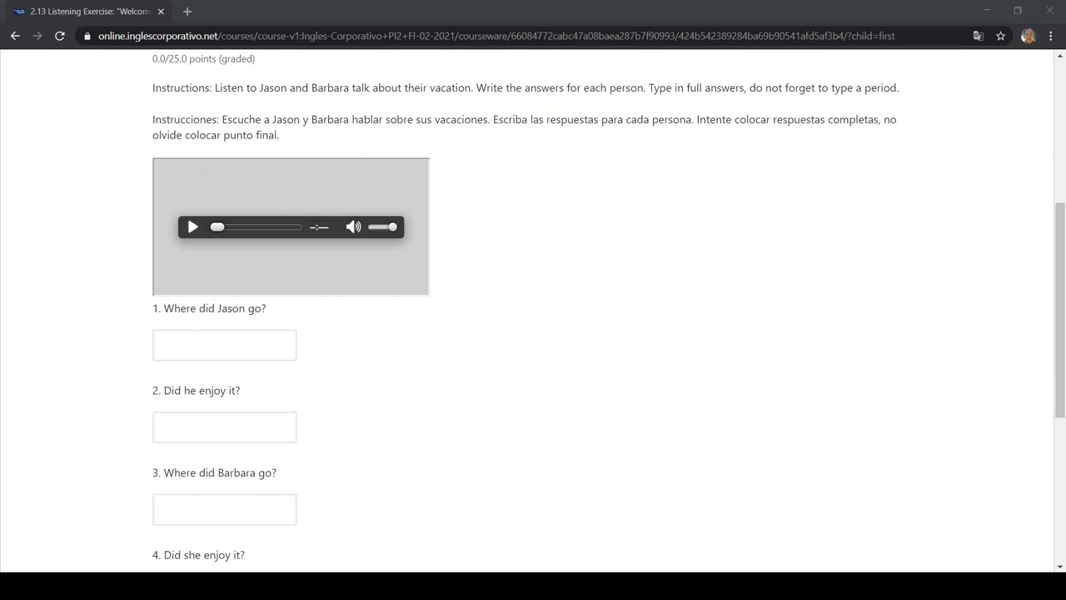
Answer question 1 with 'San Francisco' and submit it for grading
left_click(257, 356)
type("San Francisc")
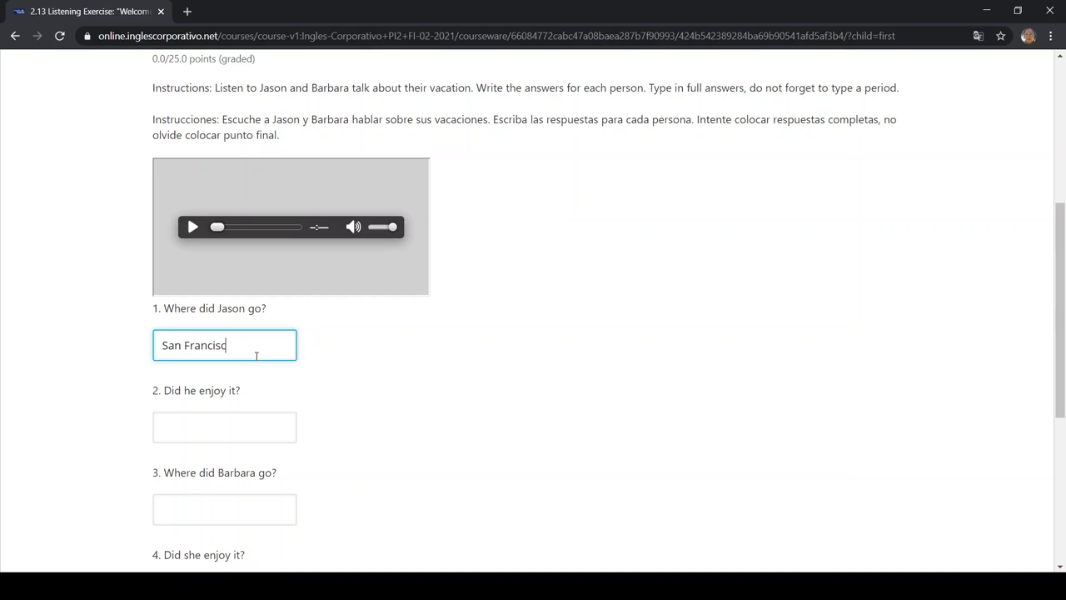
scroll(21, 399, "down", 3)
left_click(183, 359)
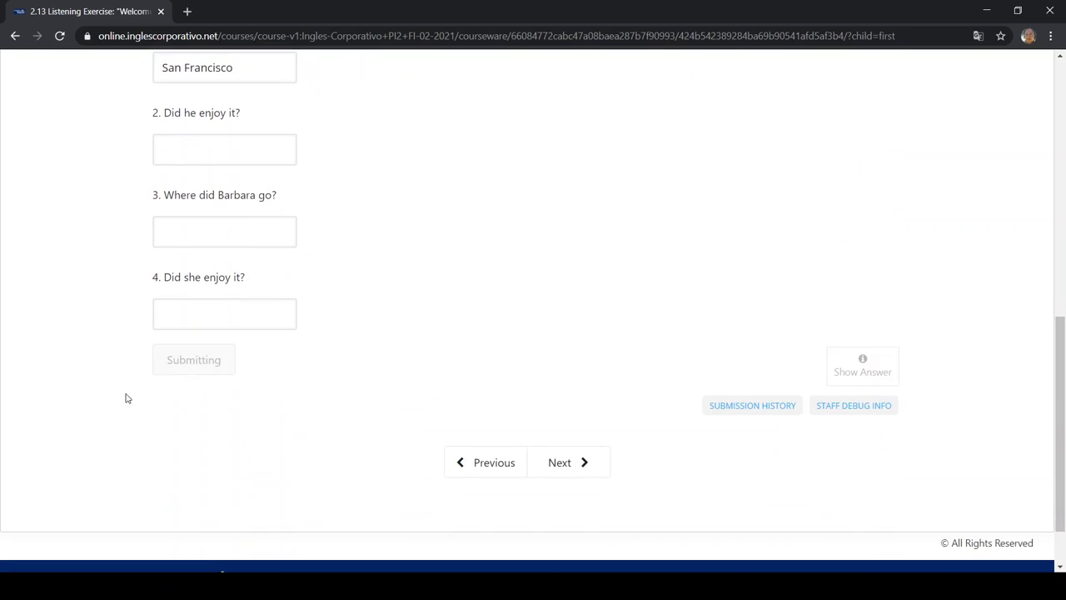
scroll(103, 402, "up", 2)
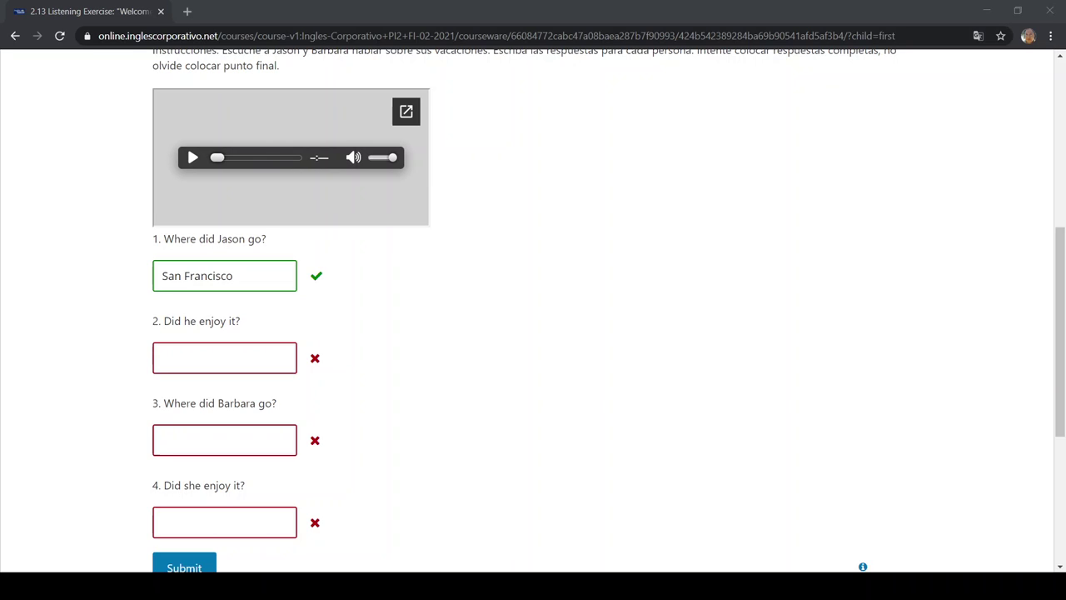
left_click(493, 369)
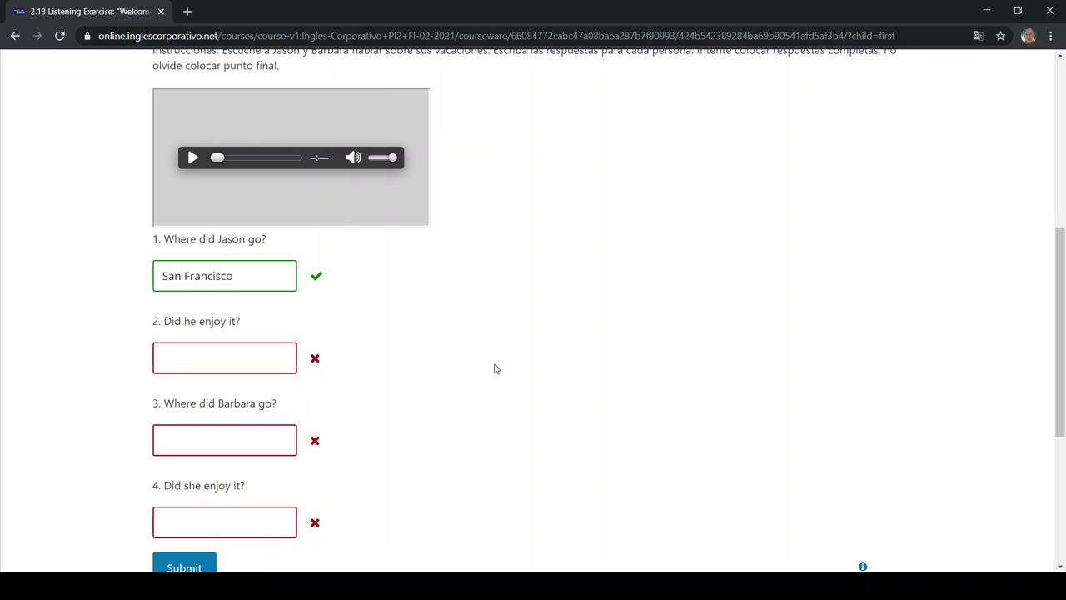
Replace the first answer with lowercase 'san francisco'
left_click(273, 271)
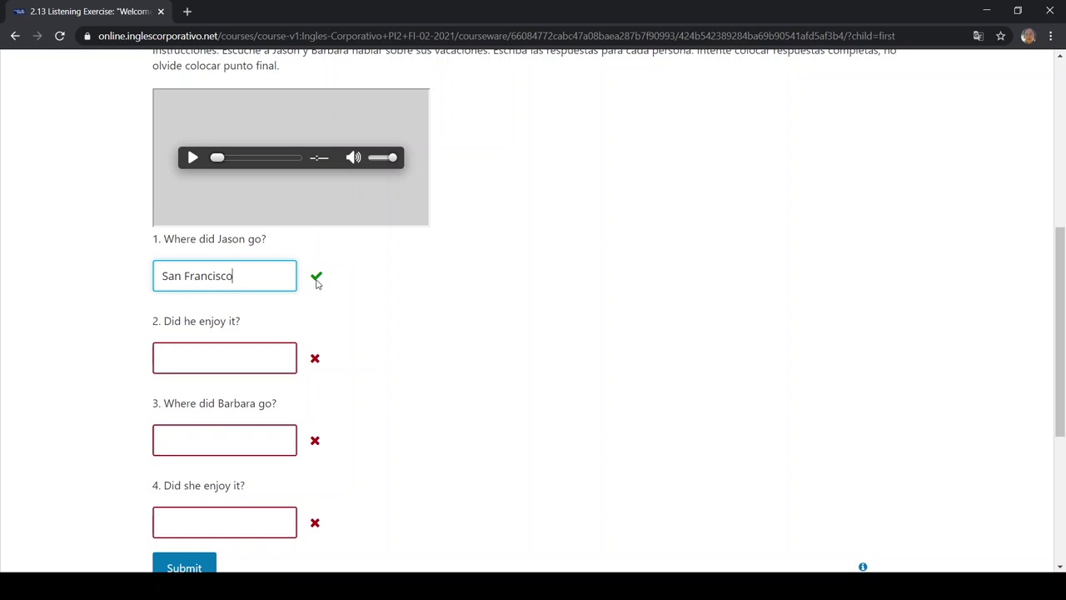
left_click_drag(249, 280, 1, 283)
type("san ")
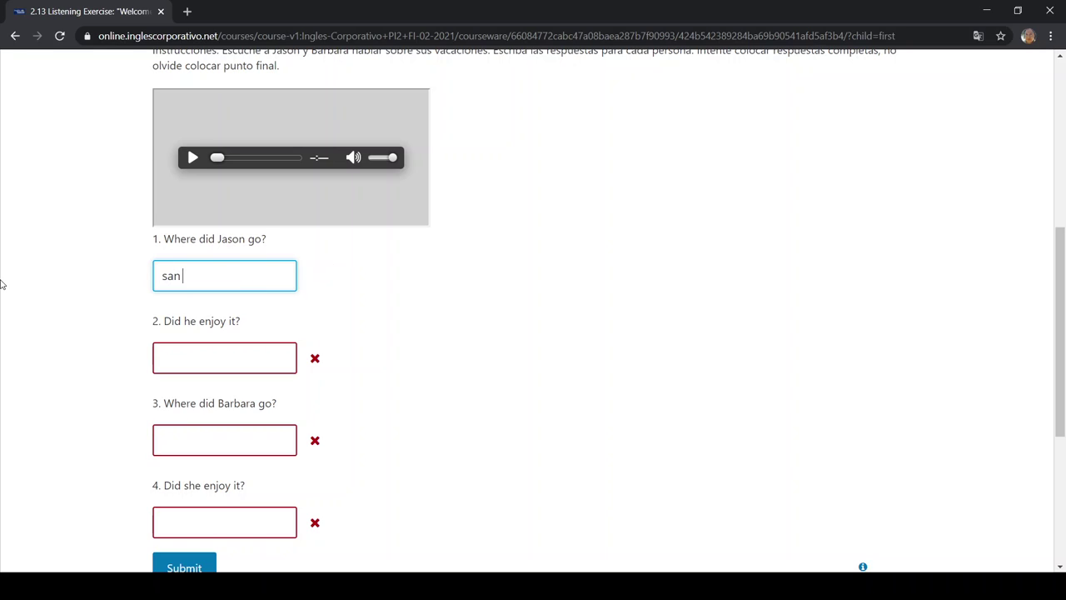
type("francisco")
scroll(7, 300, "up", 1)
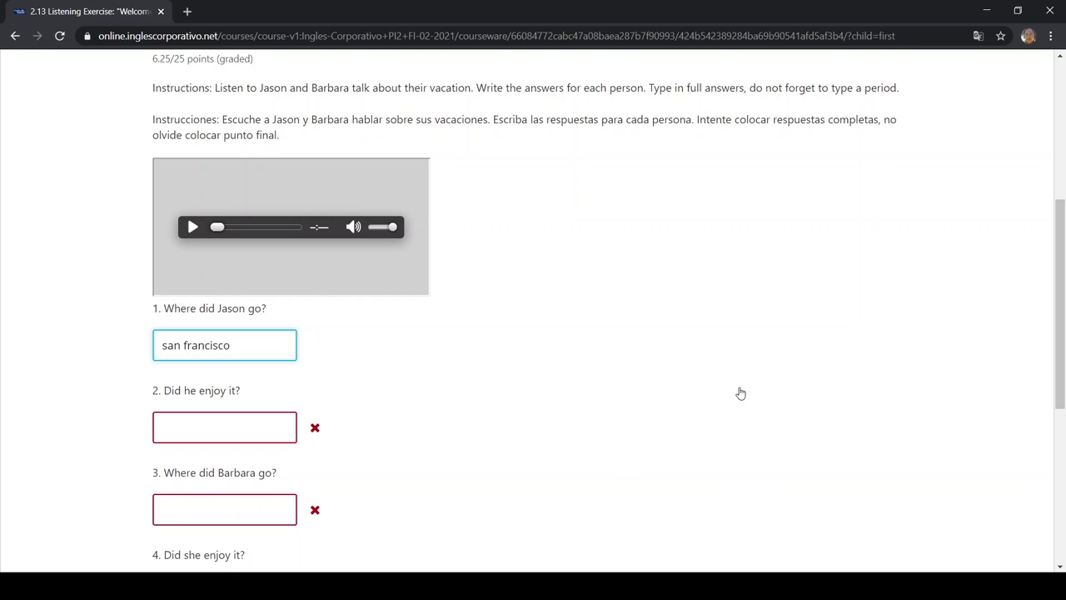
Submit the lowercase answer, then add a trailing period and submit again
scroll(700, 386, "down", 4)
left_click(194, 367)
left_click(259, 209)
type(".")
key("Return")
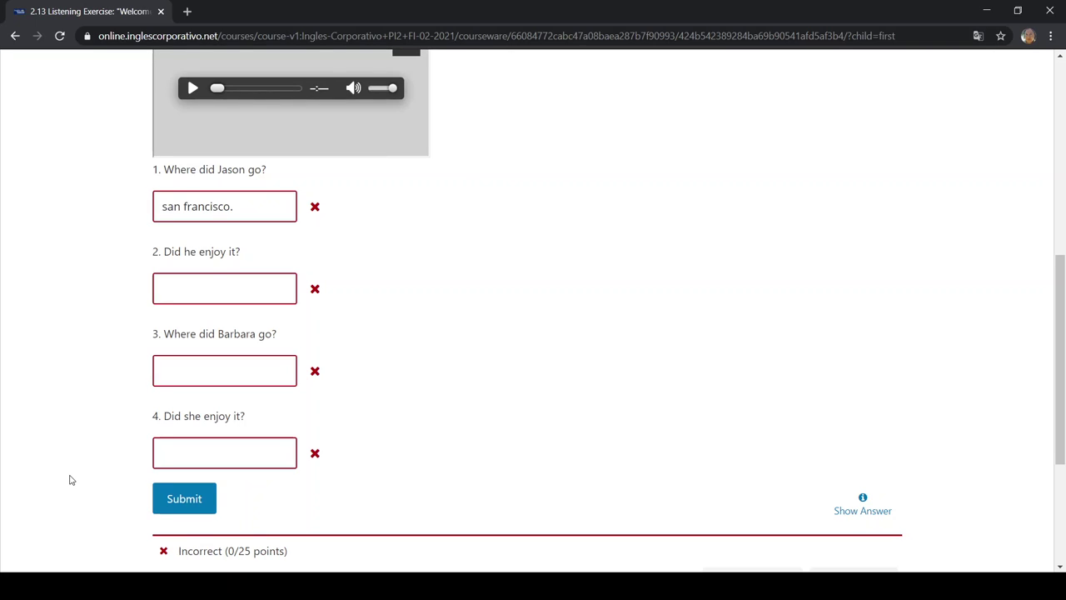
Remove the period, autofill 'San Francisco' and resubmit the first answer
scroll(70, 480, "up", 3)
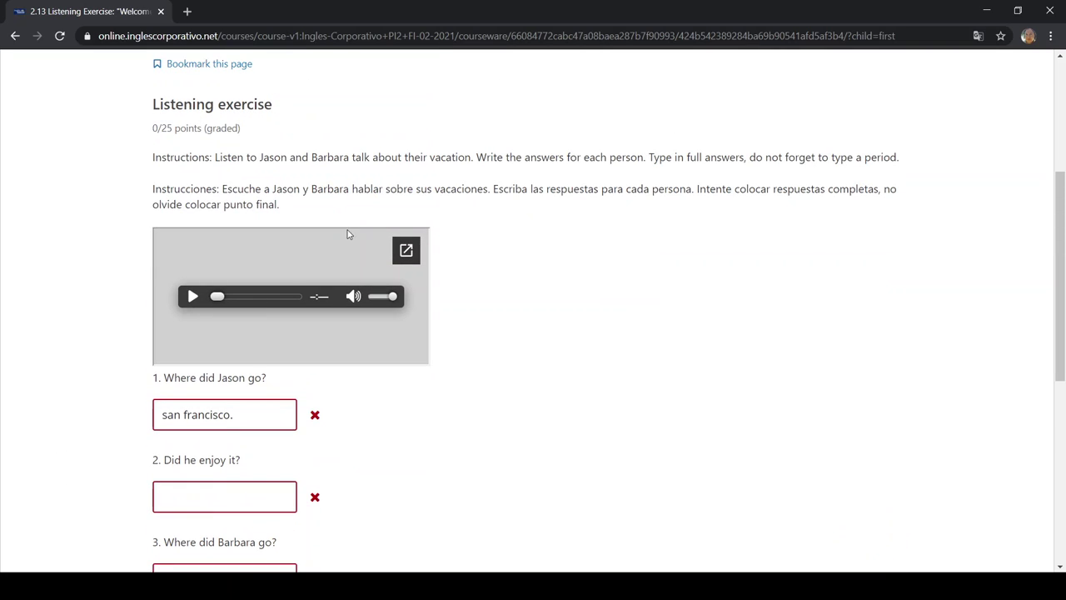
left_click(261, 414)
key("BackSpace")
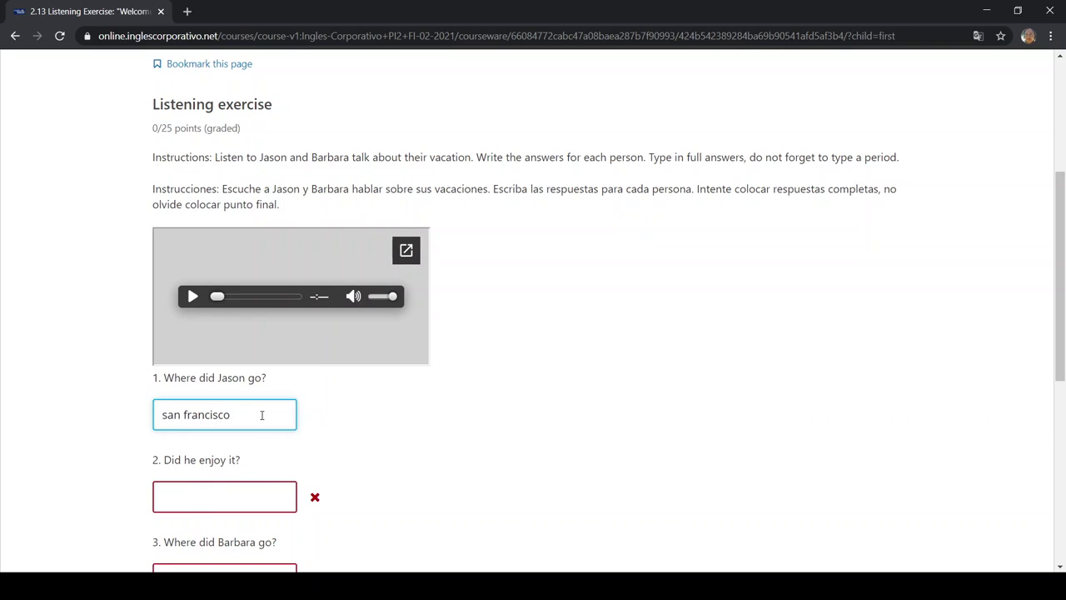
left_click(268, 449)
scroll(162, 475, "down", 3)
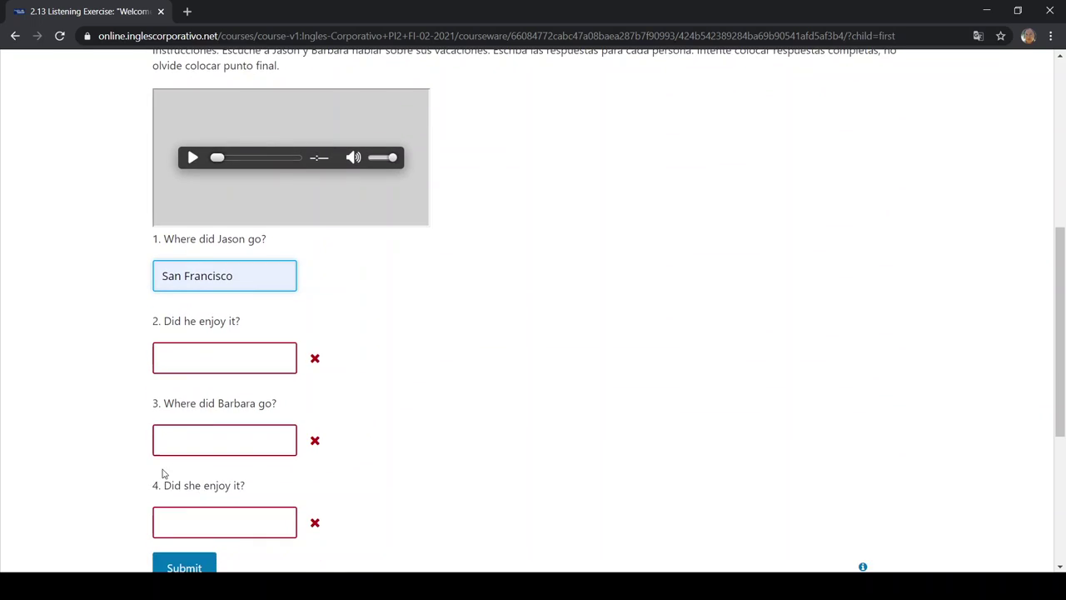
left_click(158, 428)
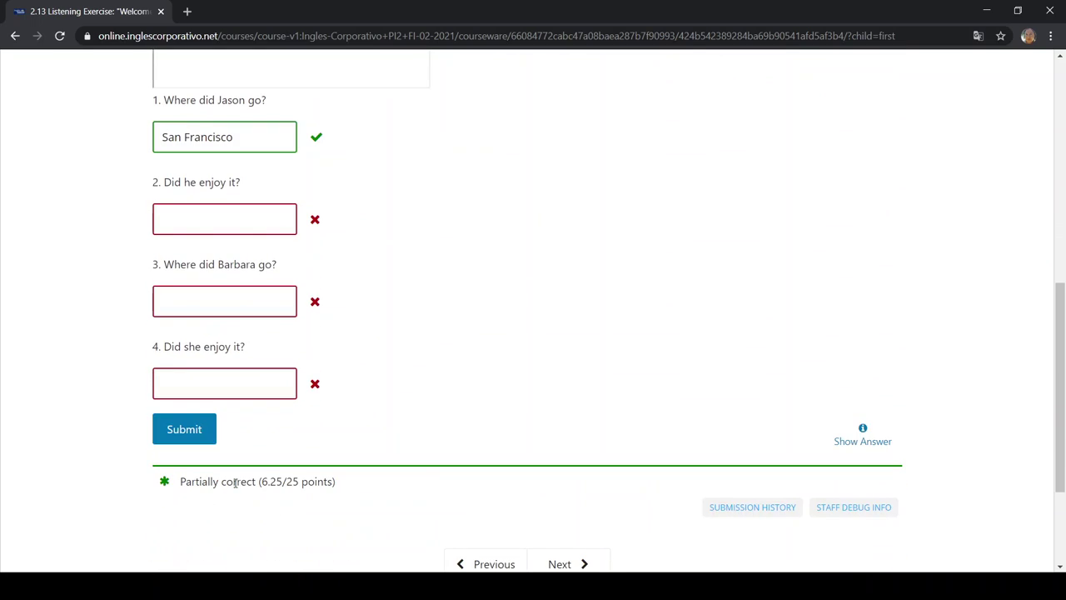
Prefix the first answer with 'He went to' and submit the full sentence
scroll(530, 452, "up", 2)
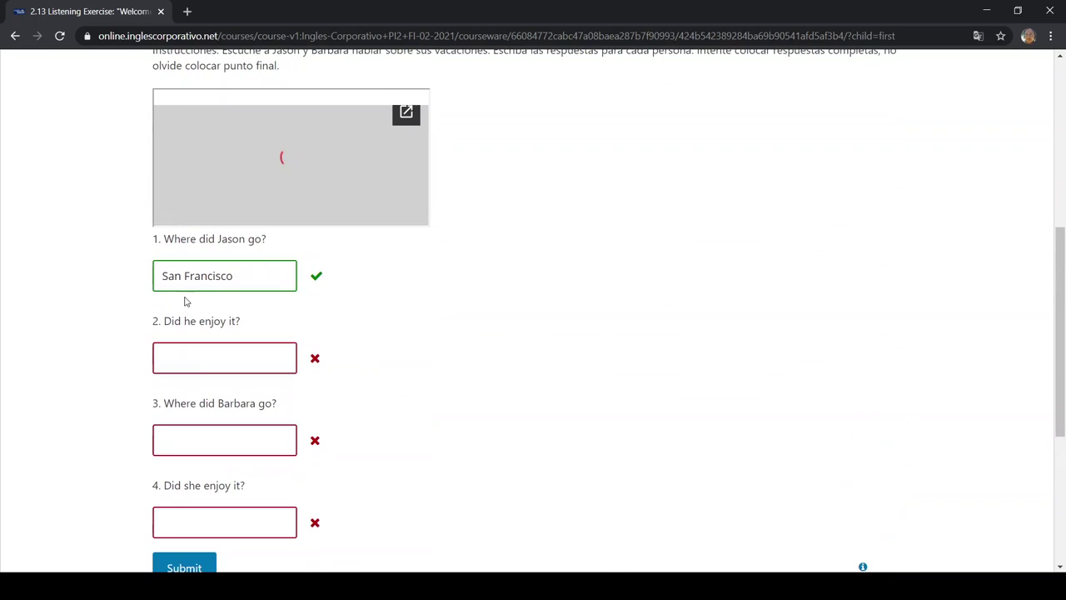
left_click(160, 277)
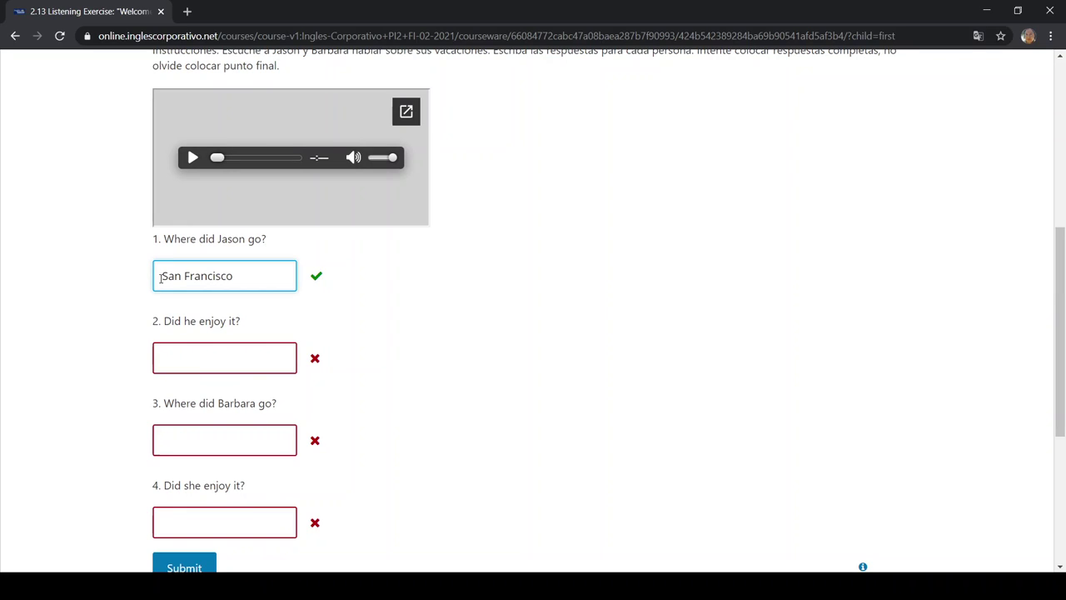
type("H")
type("e went to")
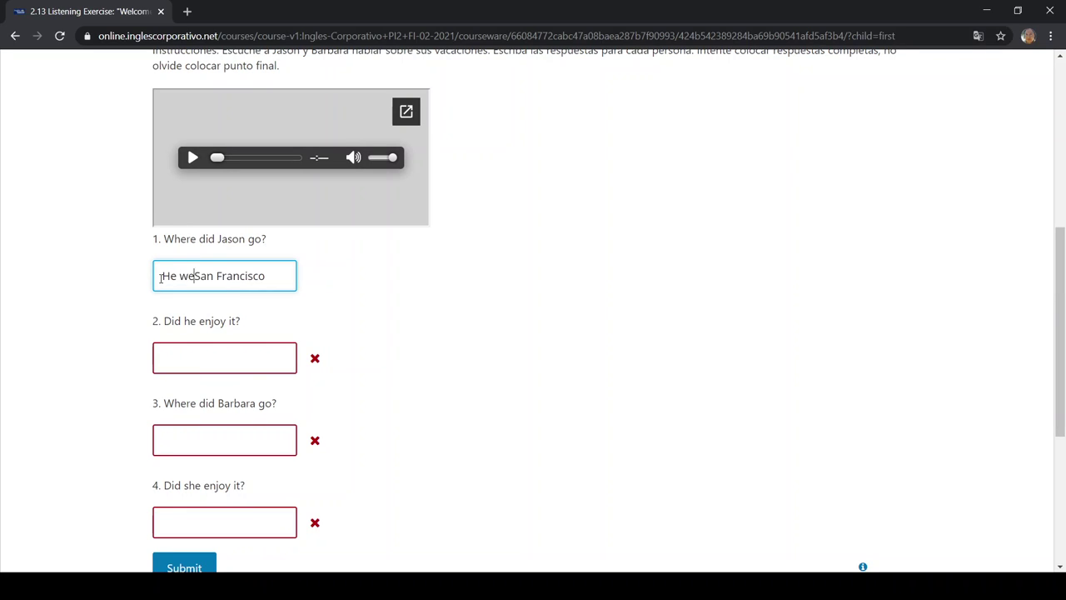
left_click(179, 567)
scroll(362, 364, "up", 2)
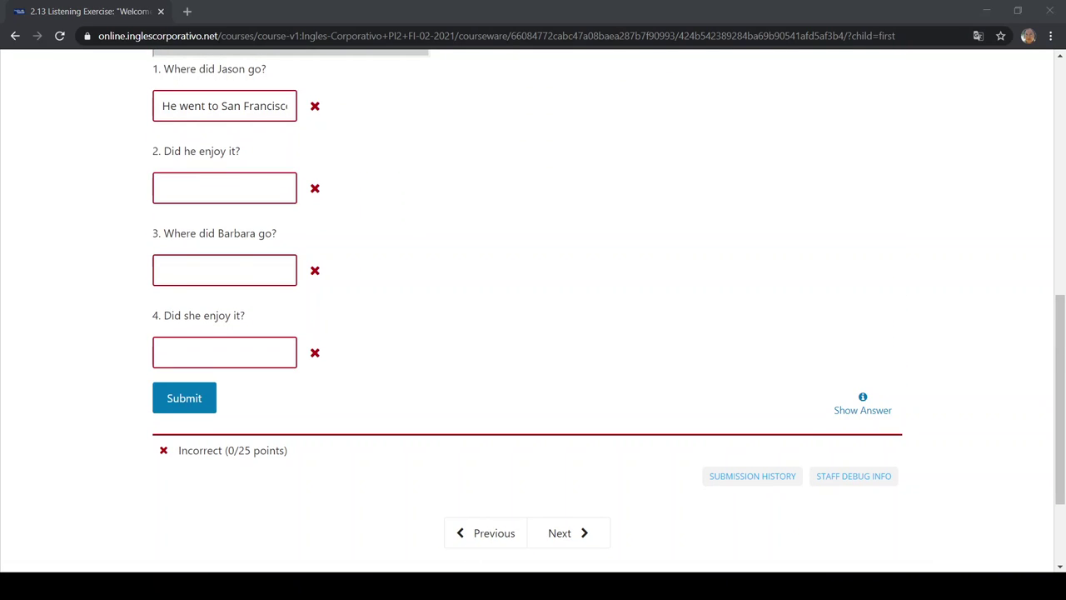
key("alt+Tab")
Edit the end of the first answer and resubmit it twice
left_click(287, 104)
key("End")
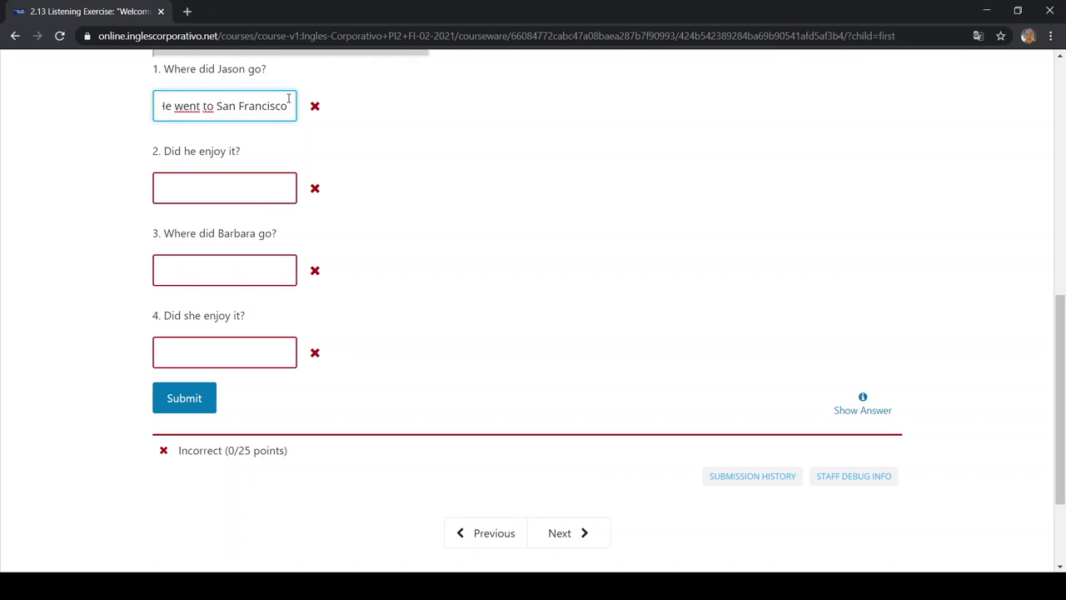
left_click(185, 396)
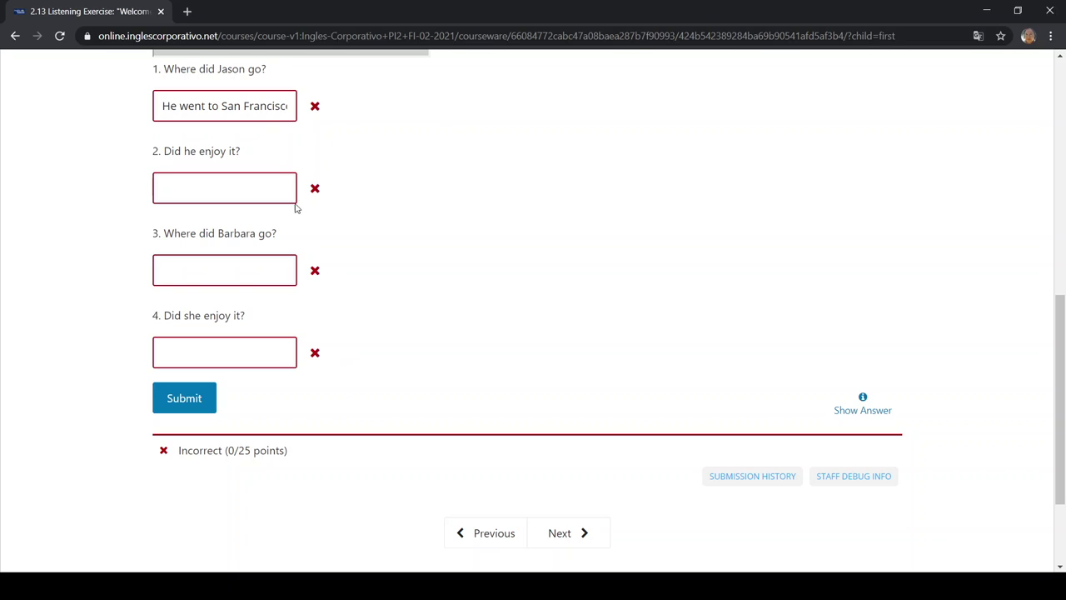
left_click(253, 108)
key("BackSpace")
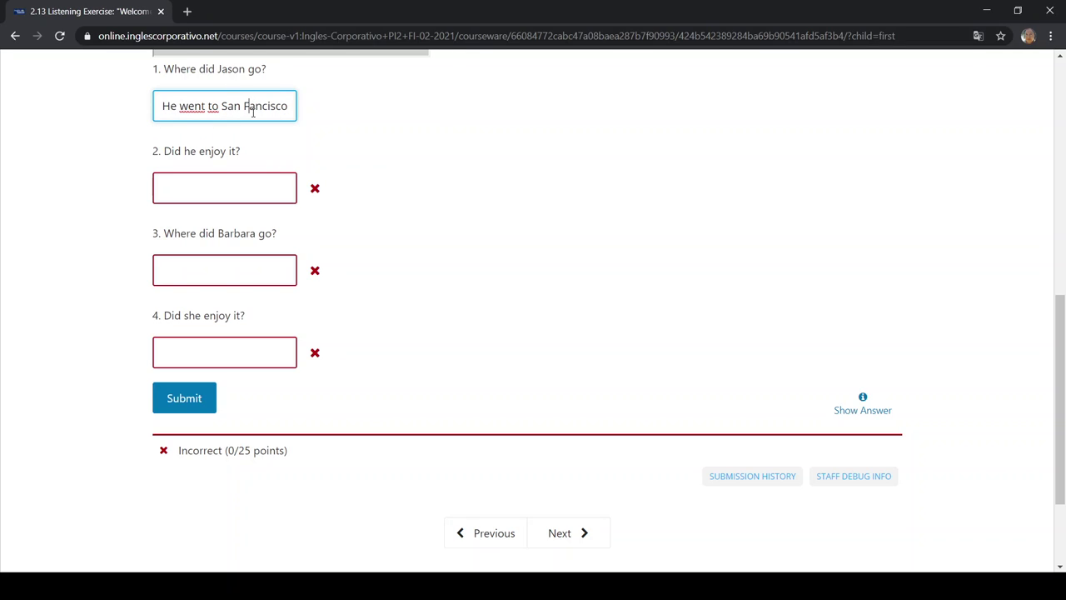
left_click(186, 380)
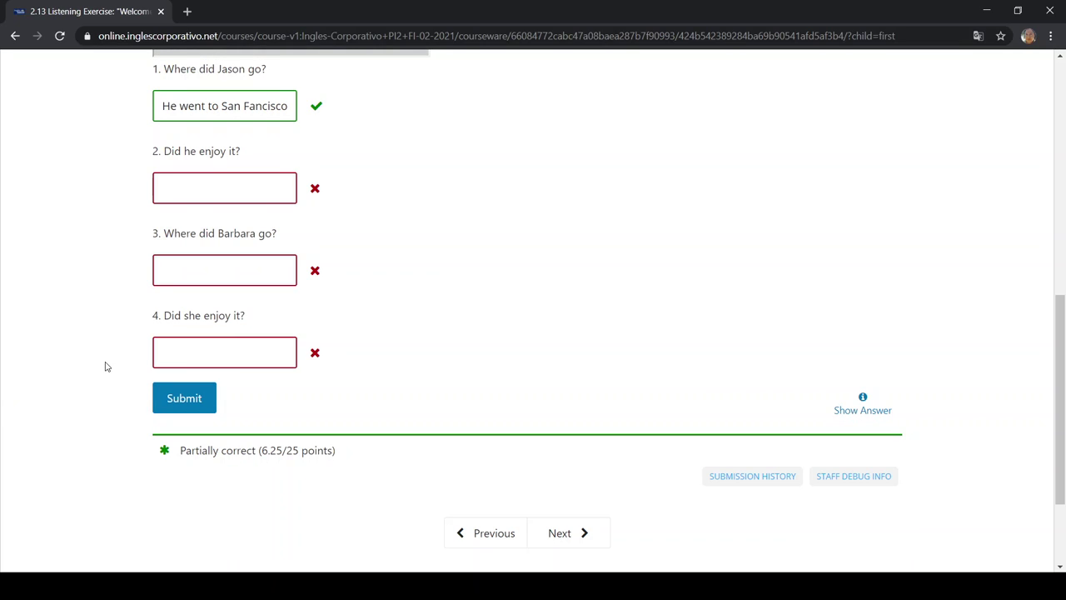
Select the misspelled 'Fancisco', then the whole first answer, for replacement
left_click_drag(246, 109, 371, 112)
key("Tab")
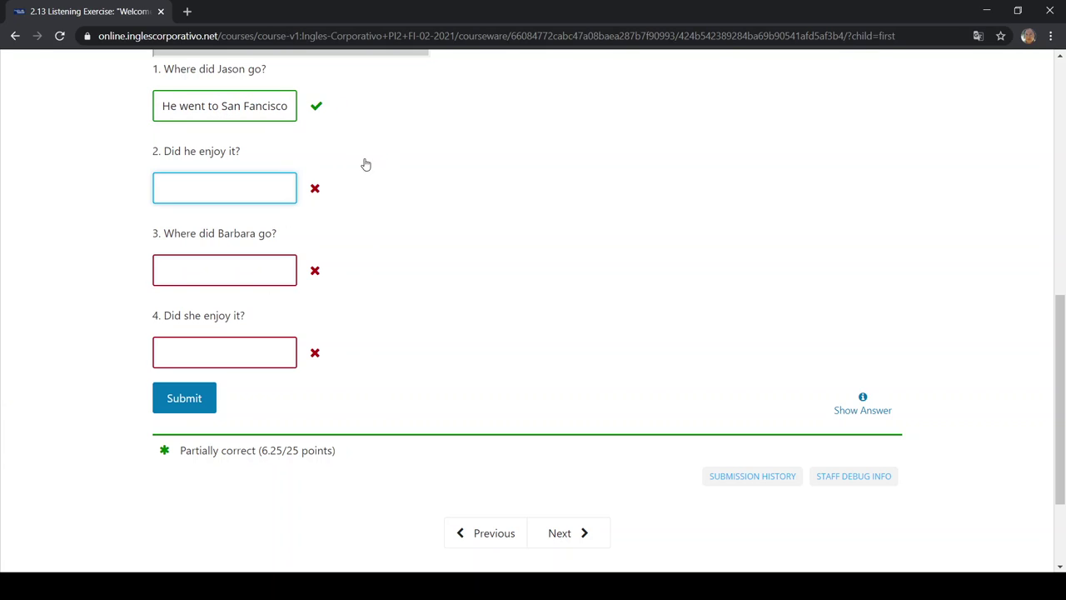
left_click(289, 105)
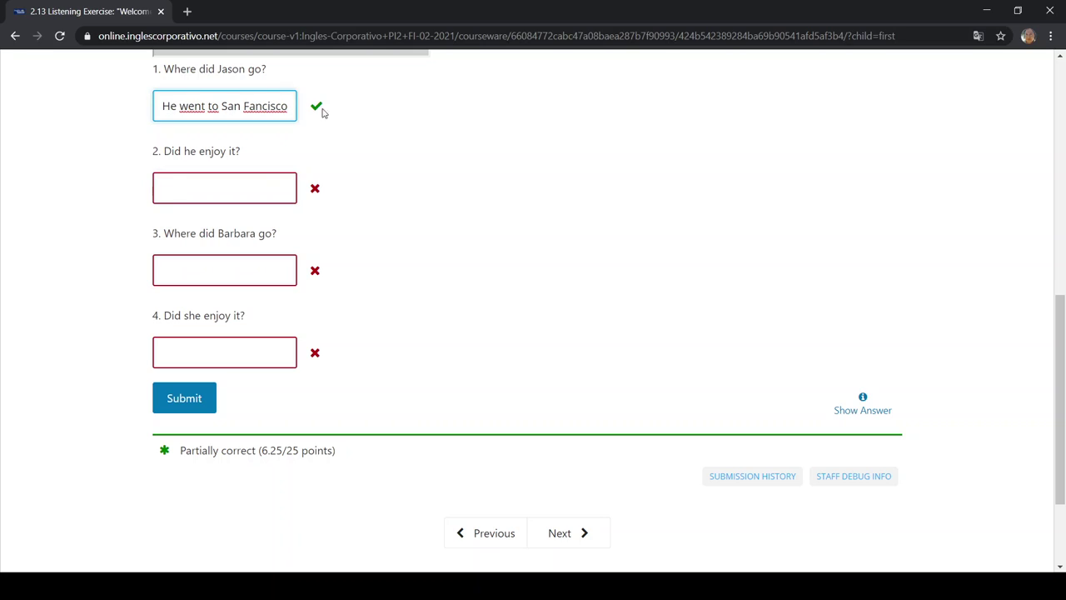
left_click_drag(245, 106, 422, 124)
left_click(434, 127)
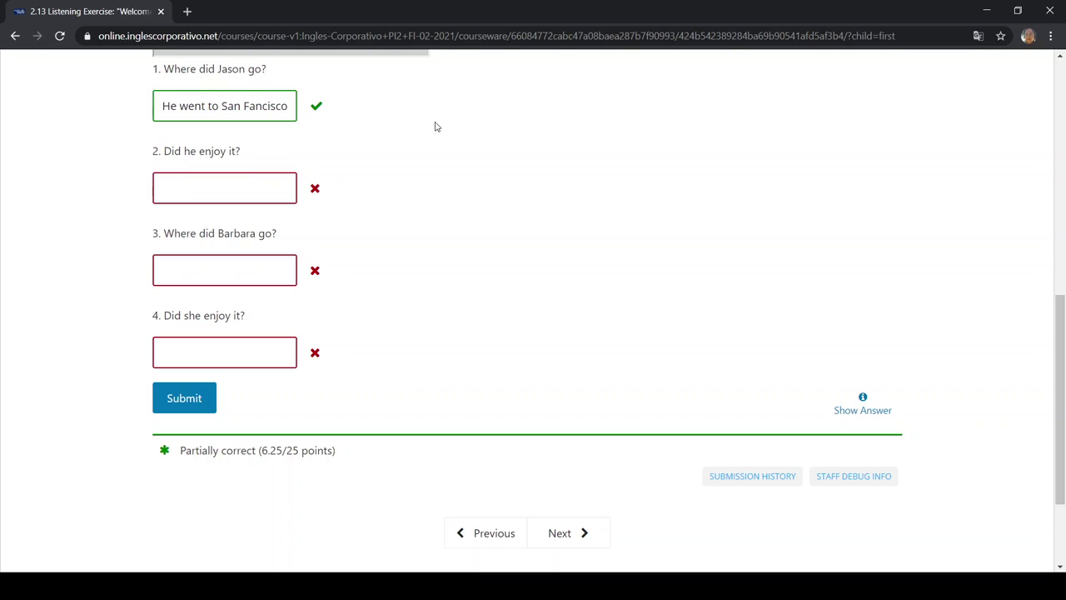
triple_click(289, 110)
Restore answer 1 to 'San Francisco' and answer question 2 with 'Yes', submitting each
key("BackSpace")
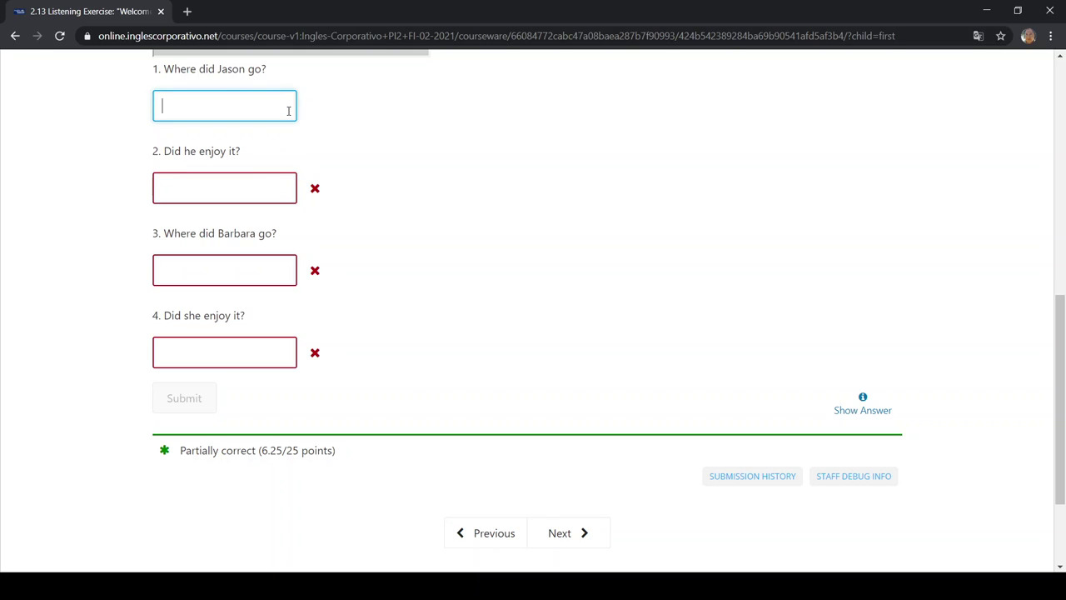
left_click(259, 135)
left_click(180, 399)
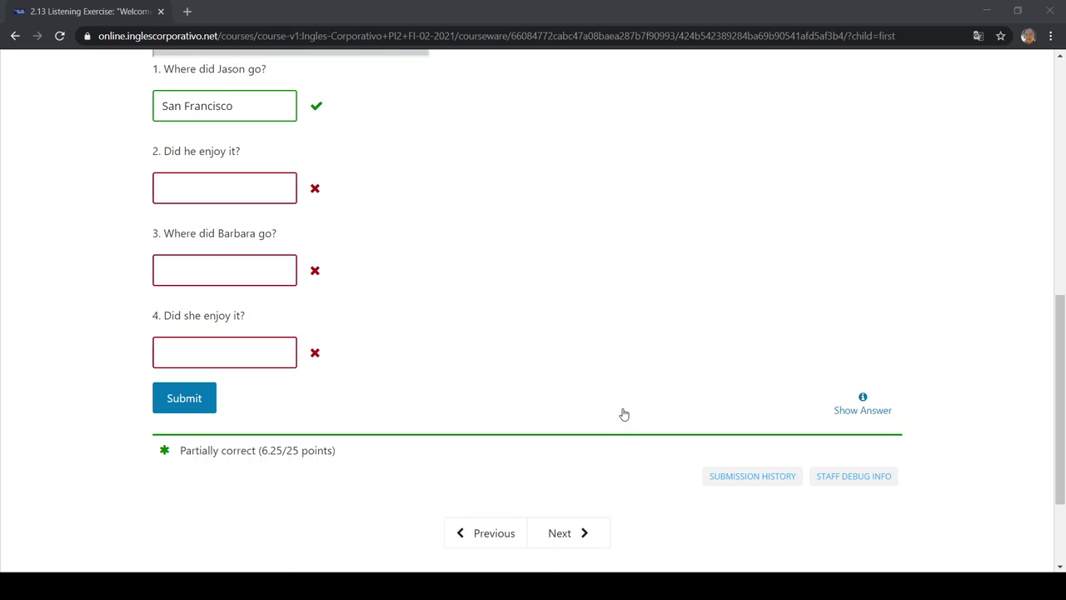
left_click(239, 188)
type("Yes")
left_click(192, 405)
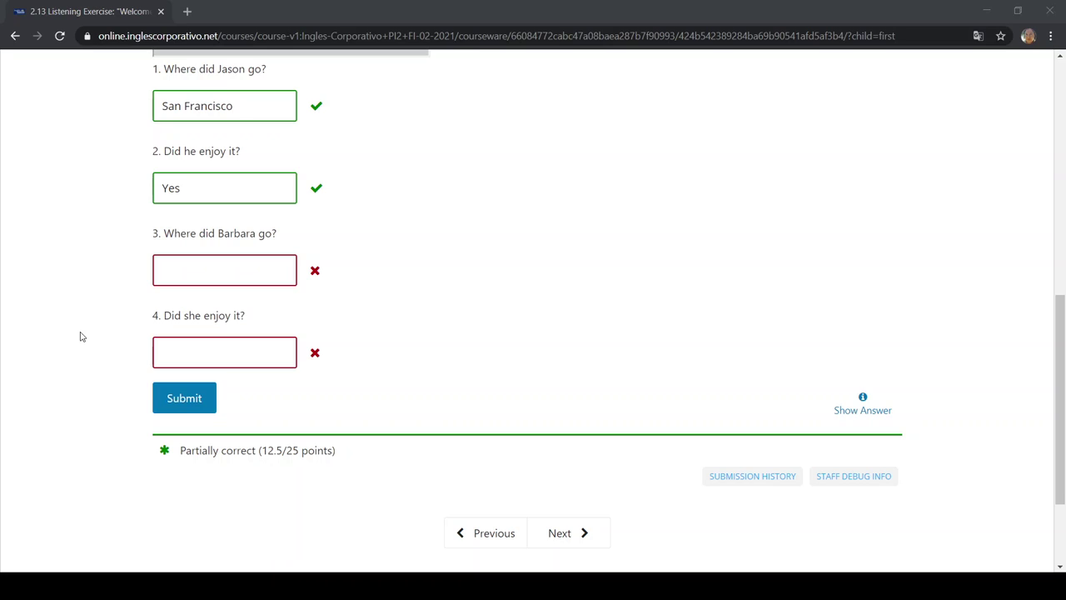
Answer question 3 with 'Home' and question 4 with 'Yes', submitting each
left_click(209, 271)
left_click(209, 272)
type("Home")
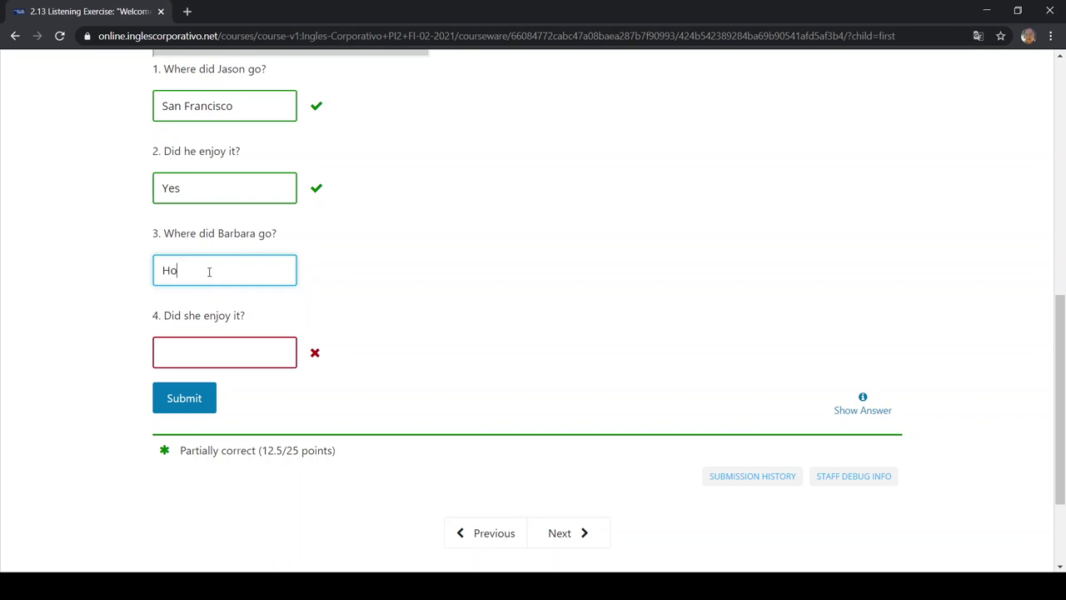
left_click(200, 400)
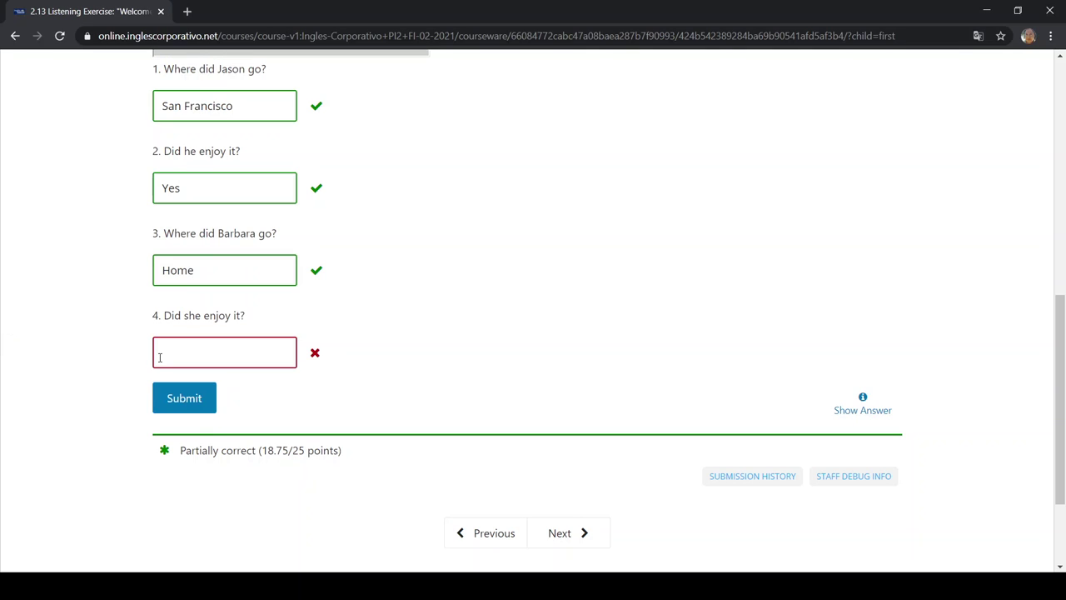
left_click(214, 352)
type("Yes")
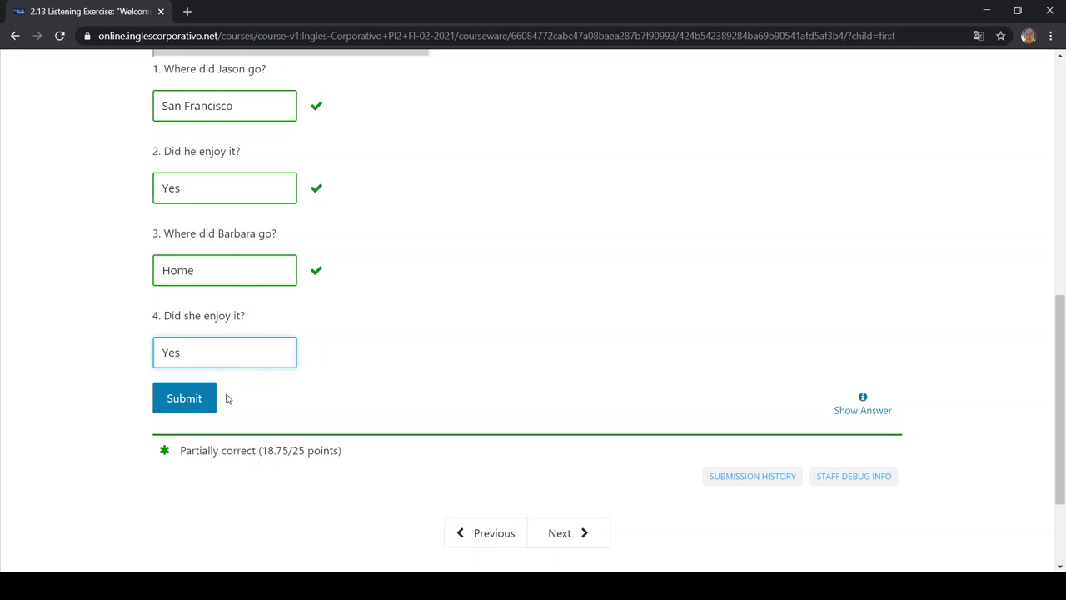
left_click(212, 399)
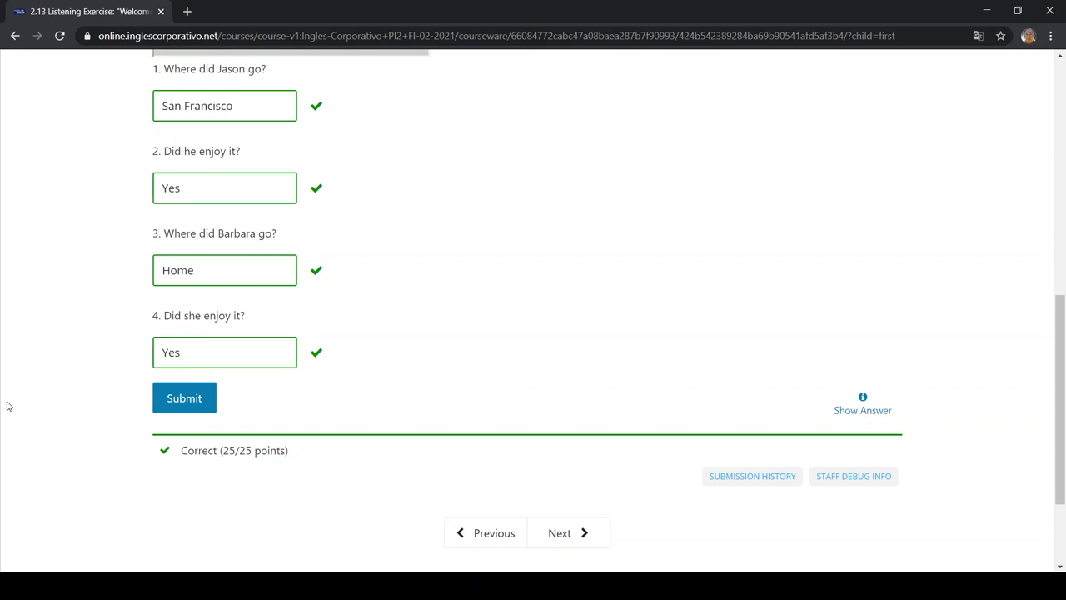
Expand answer 2 to 'Yes, he did.' and submit it
left_click(250, 196)
type(", he did.")
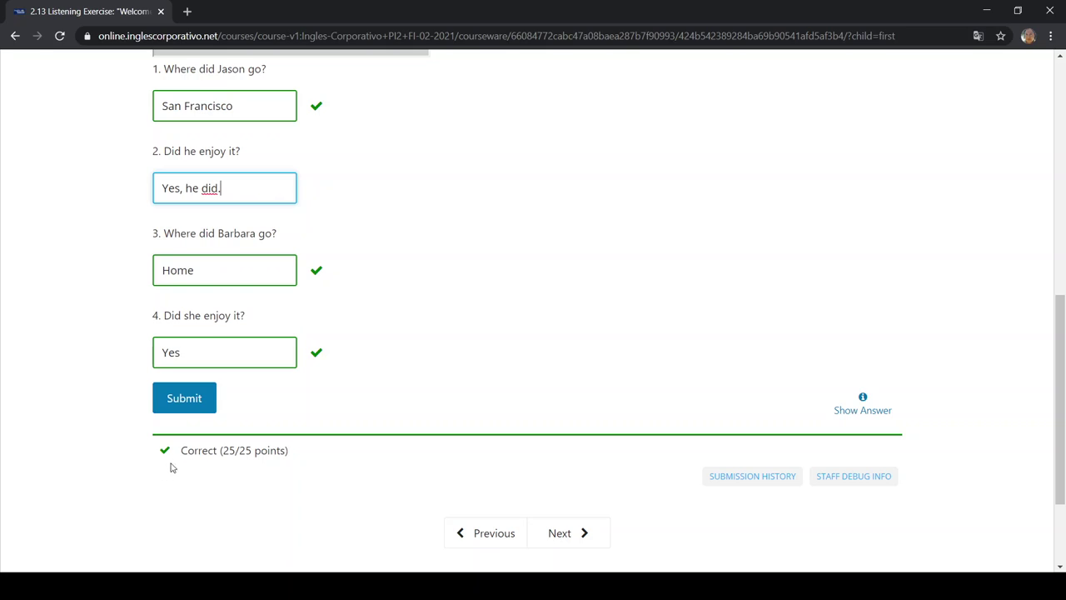
left_click(183, 397)
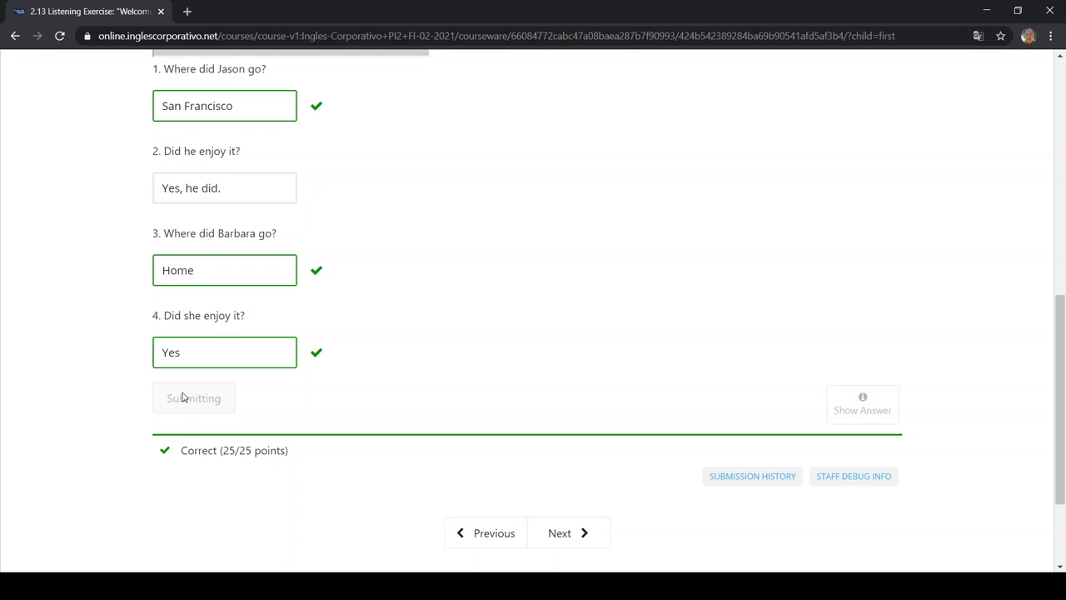
Rewrite answer 3 as 'She stayed home.' and submit it
double_click(214, 268)
type("She sa")
key("BackSpace")
type("tayed")
key("BackSpace")
key("BackSpace")
key("BackSpace")
key("BackSpace")
type("ayed home.")
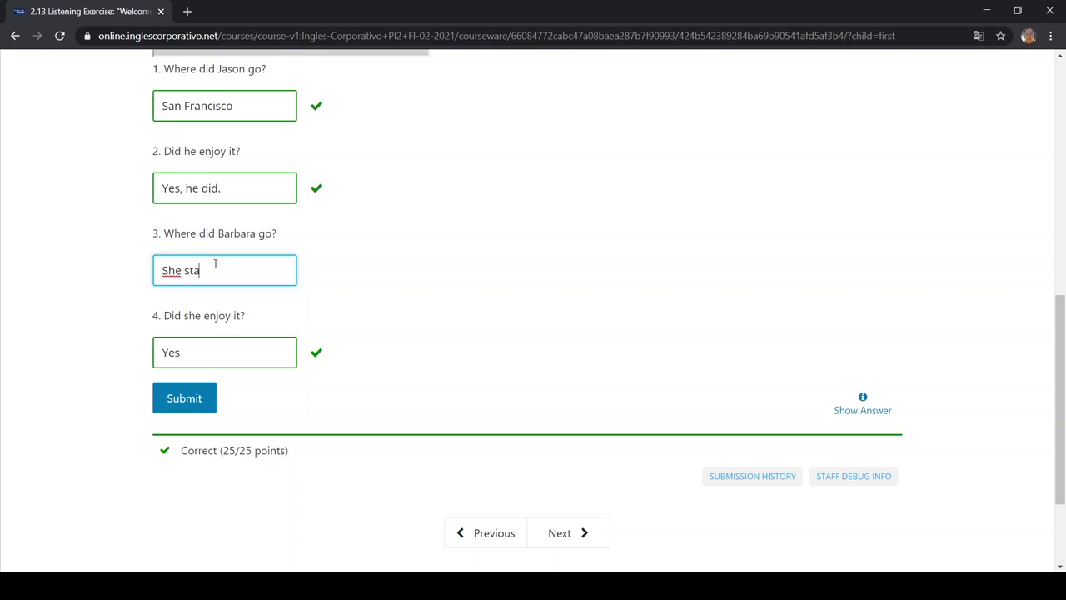
left_click(184, 397)
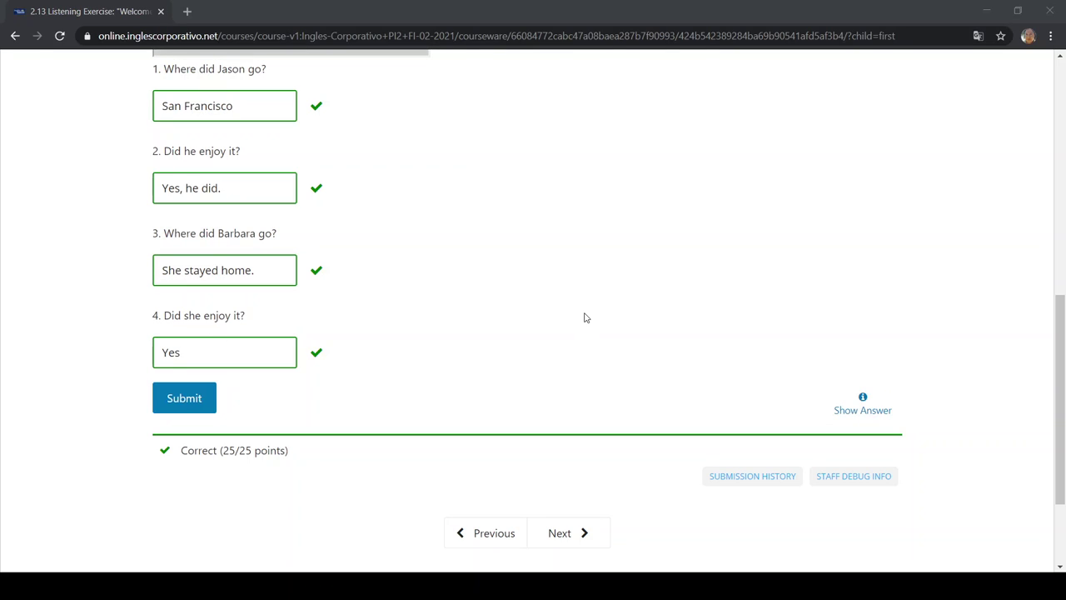
Expand answer 4 to 'Yes, she did.' and submit it
left_click(272, 348)
type("m")
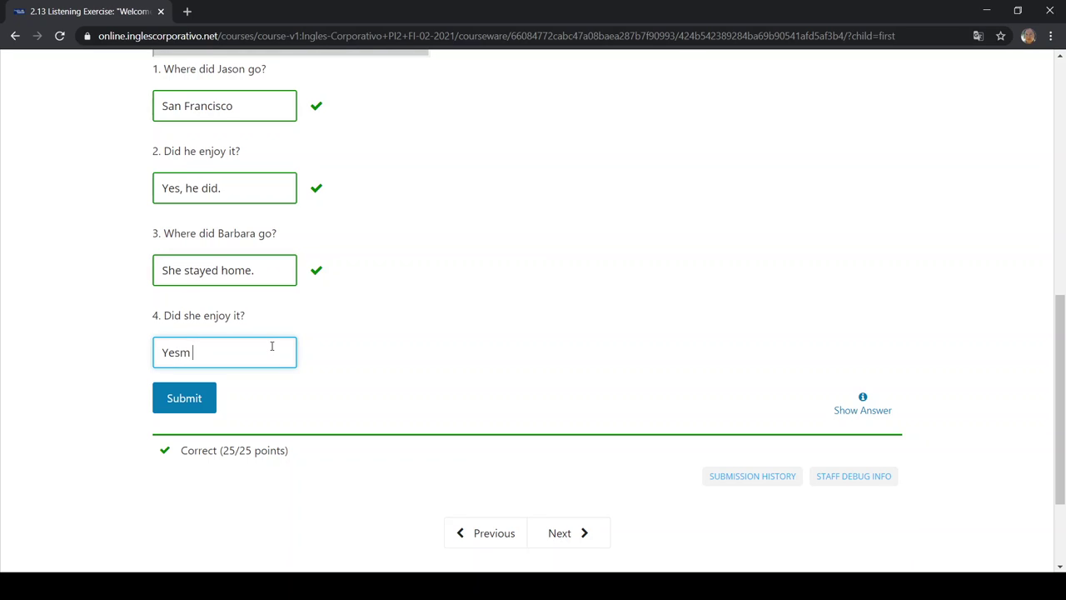
type("sh")
key("BackSpace")
key("BackSpace")
key("BackSpace")
type(", she did.")
left_click(194, 403)
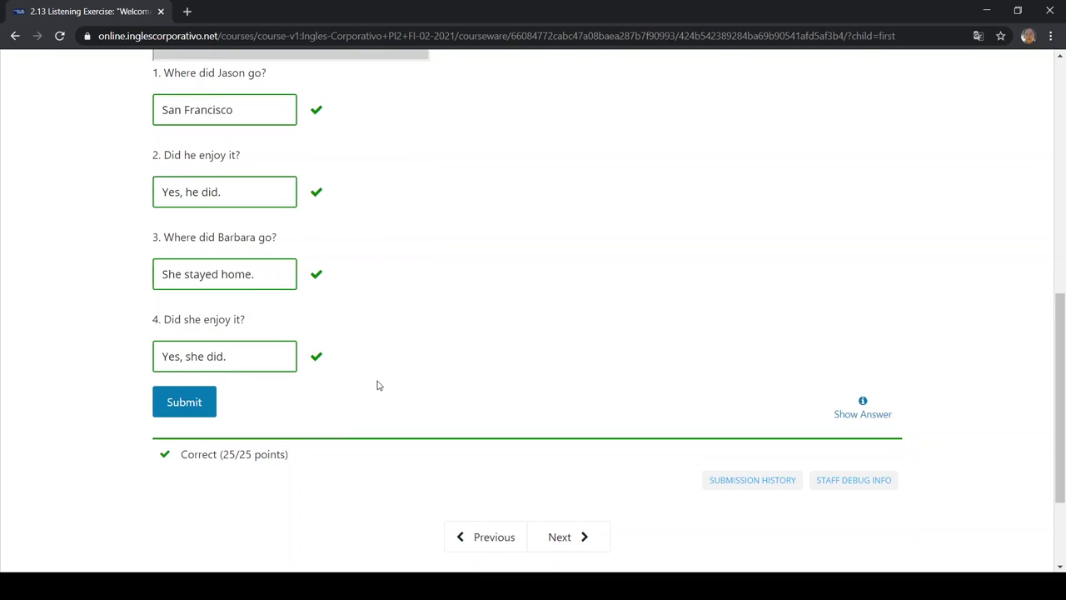
scroll(305, 237, "up", 1)
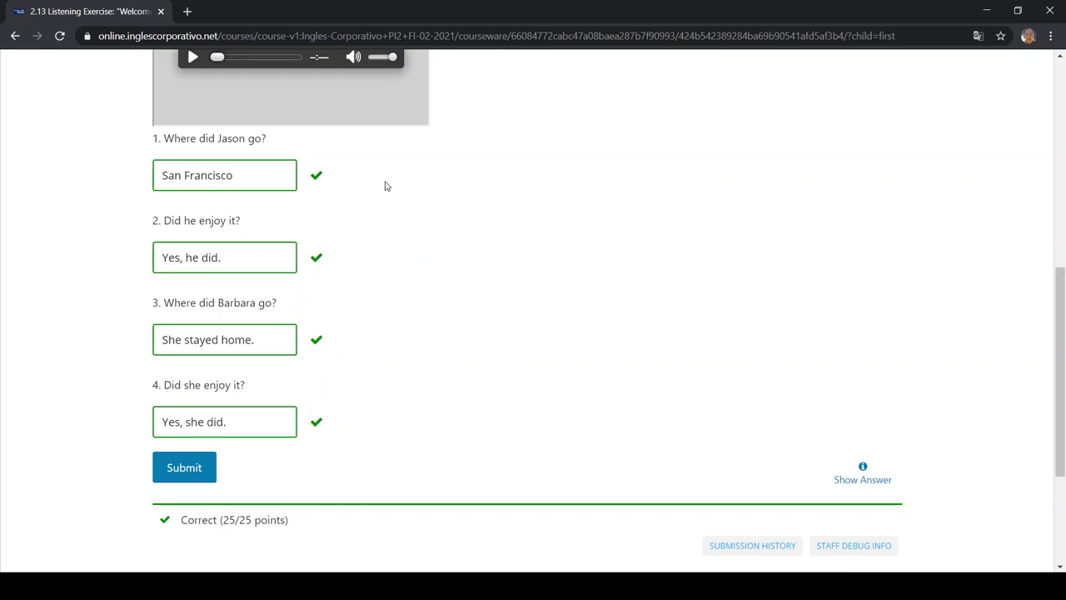
left_click_drag(190, 175, 195, 176)
left_click(557, 196)
Return to the Course outline and expand Section 5 to reveal the Final Exam
scroll(558, 196, "up", 6)
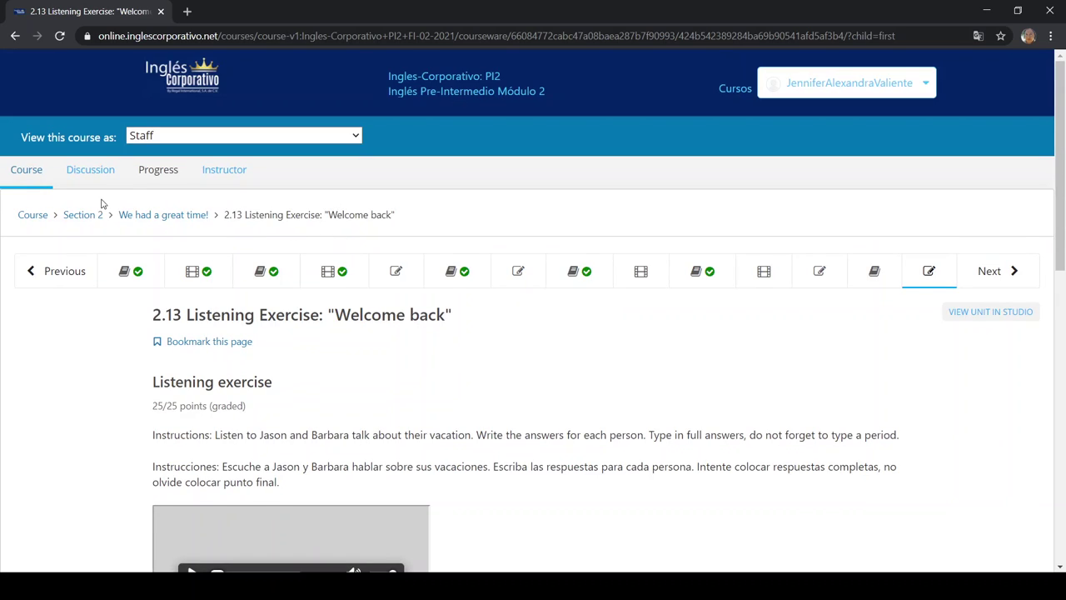
left_click(20, 181)
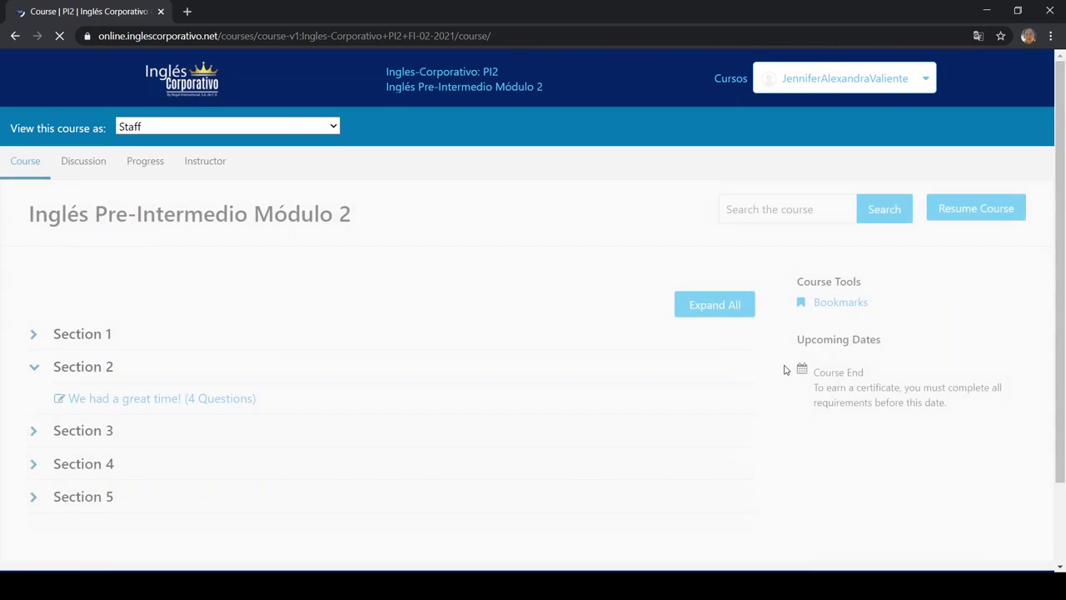
scroll(783, 369, "down", 3)
left_click(500, 394)
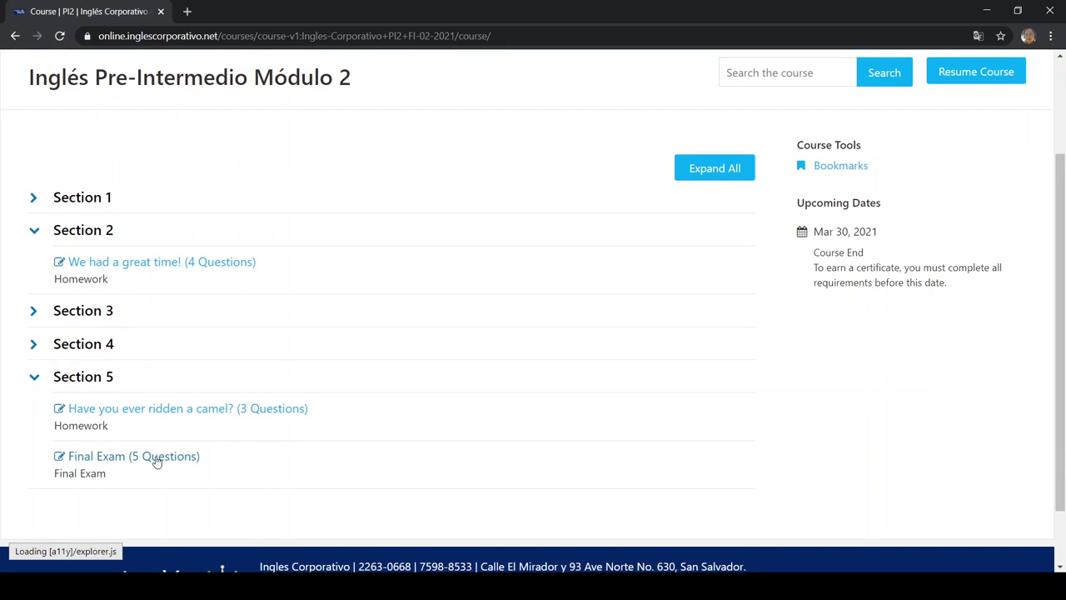
Open the Final Exam (5 Questions), review part D's unscramble questions, then return to the outline
left_click(155, 458)
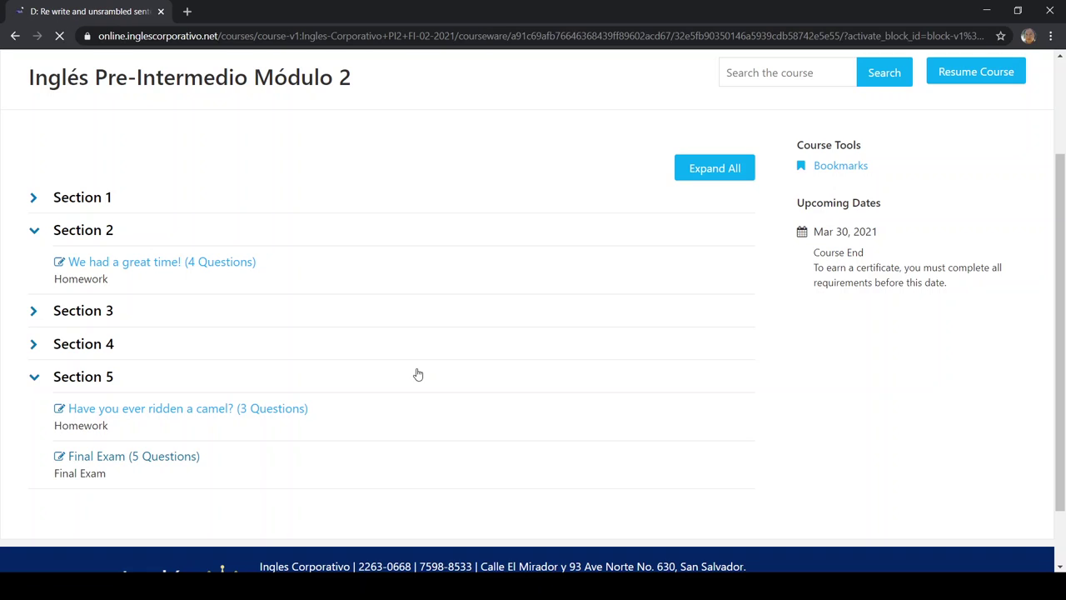
scroll(442, 361, "down", 1)
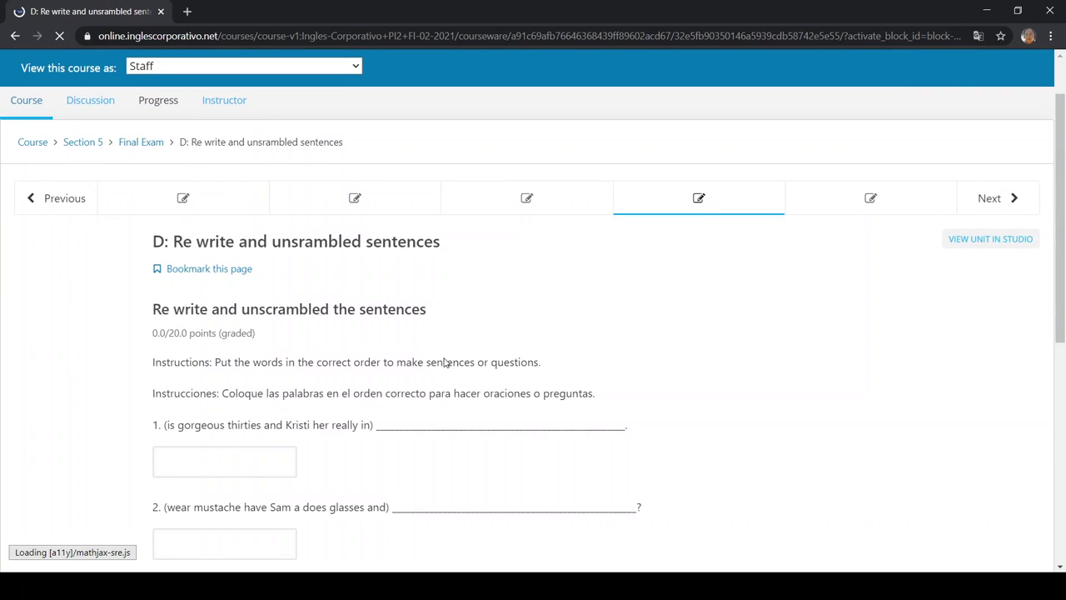
scroll(444, 361, "down", 5)
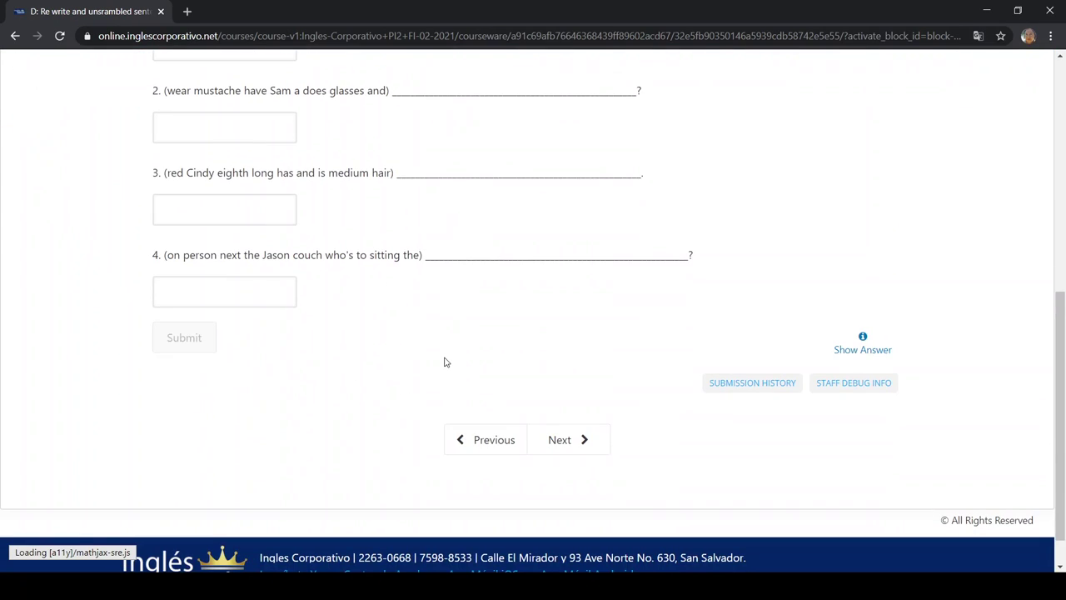
scroll(444, 361, "up", 4)
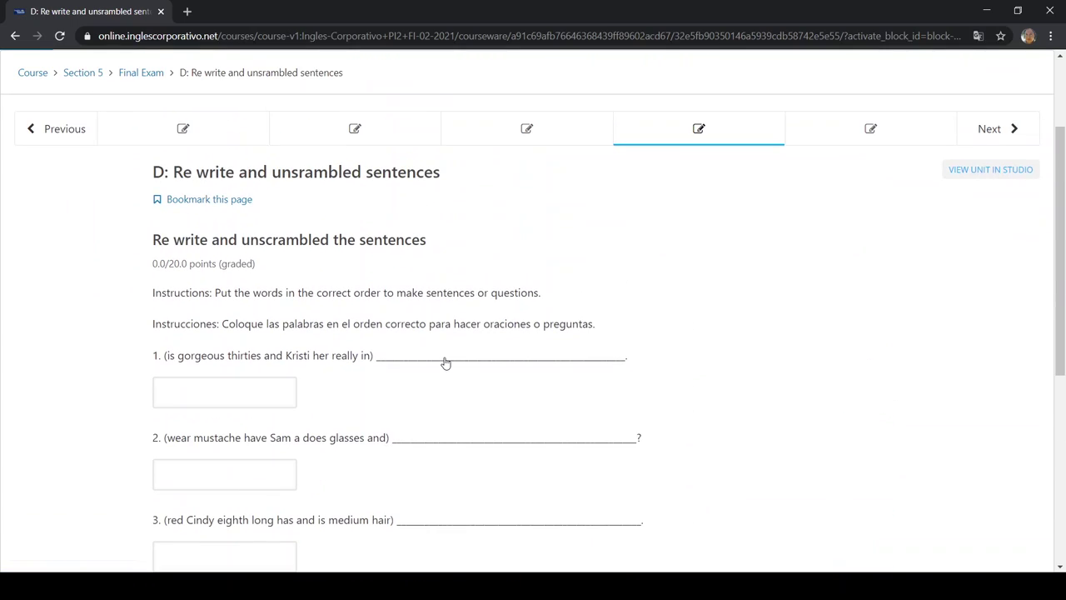
left_click(258, 383)
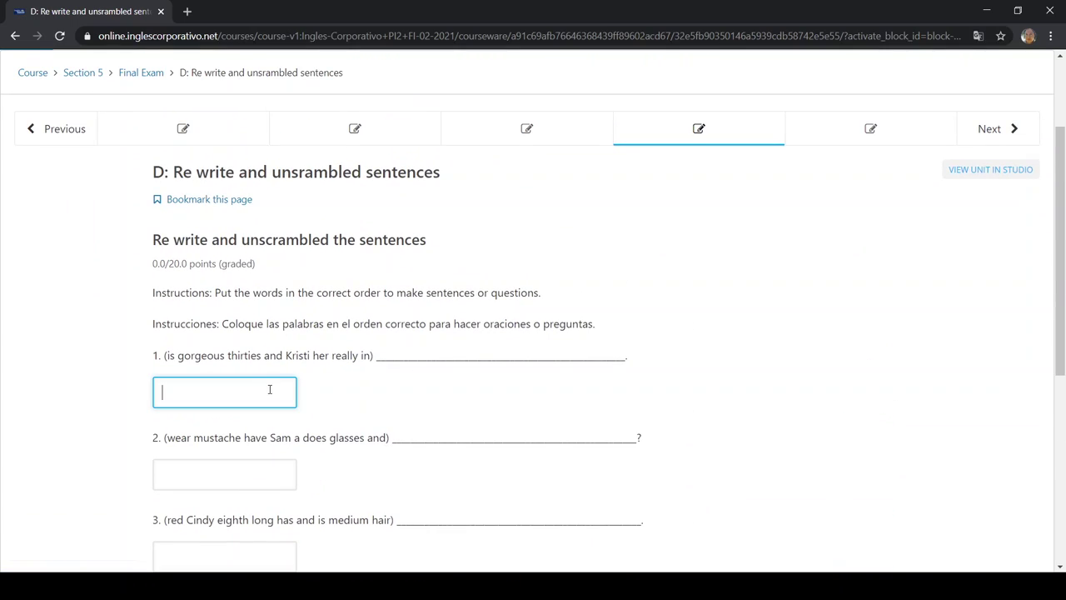
scroll(266, 385, "up", 2)
left_click(19, 179)
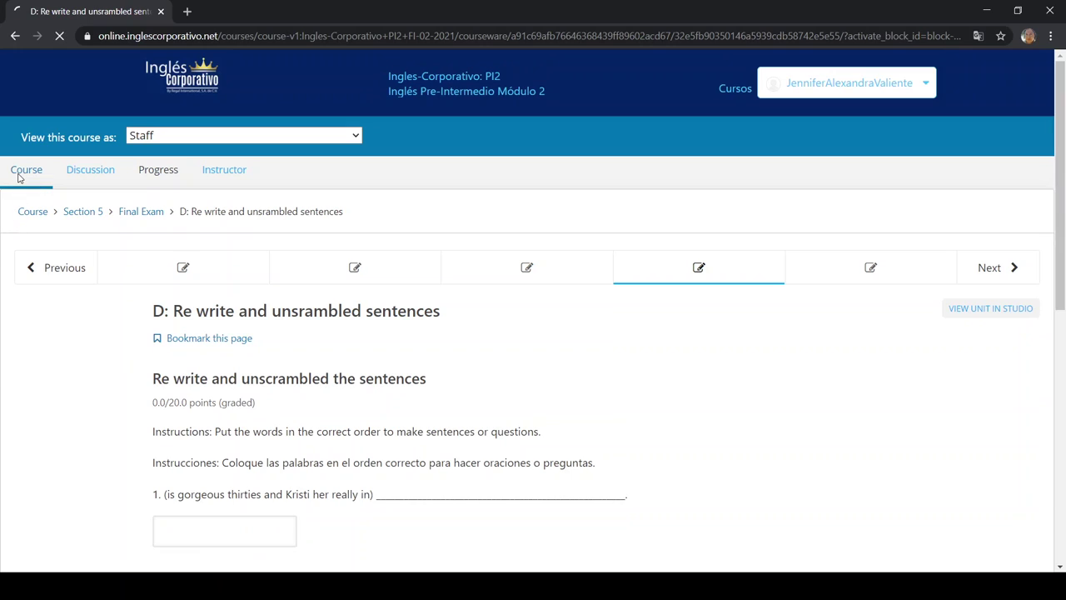